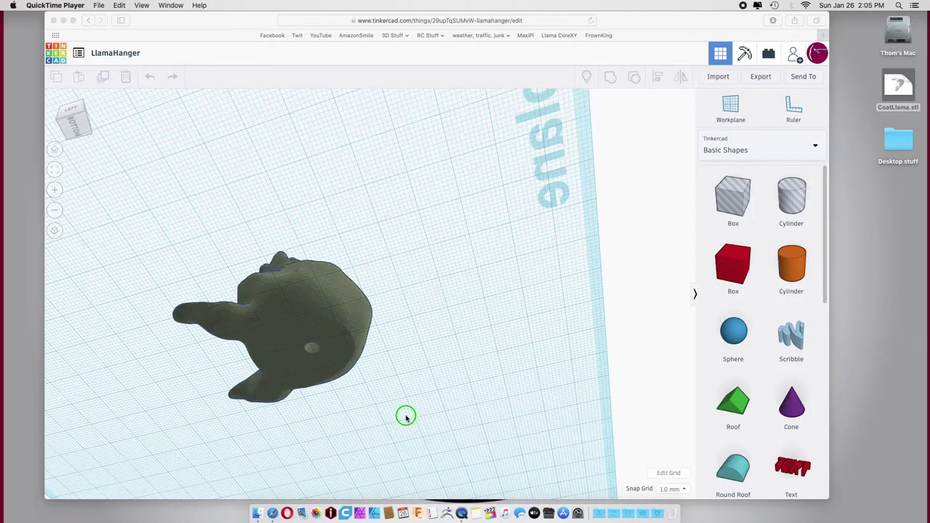
Start a new blank Tinkercad design from the design list in Safari
{"action": "right_click_drag", "start_coordinate": [406, 416], "coordinate": [249, 376]}
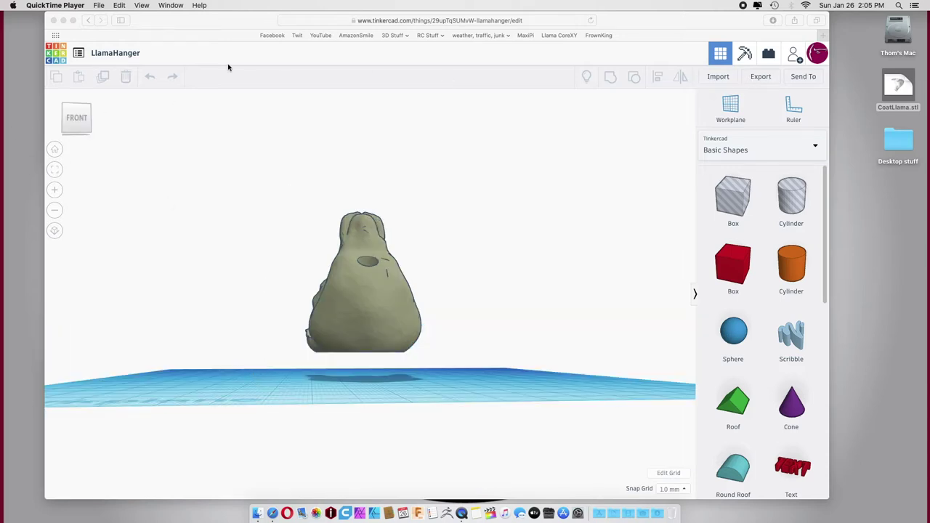
{"action": "left_click", "coordinate": [80, 54]}
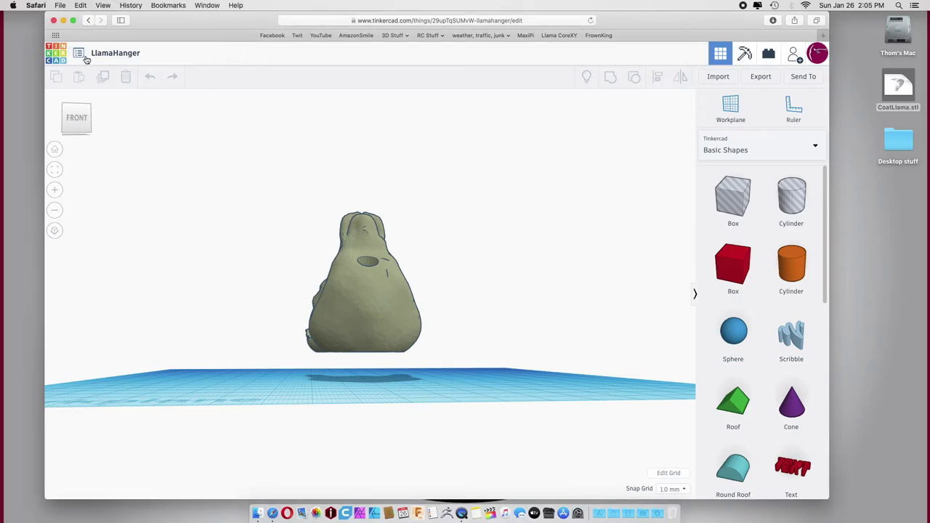
{"action": "left_click", "coordinate": [79, 54]}
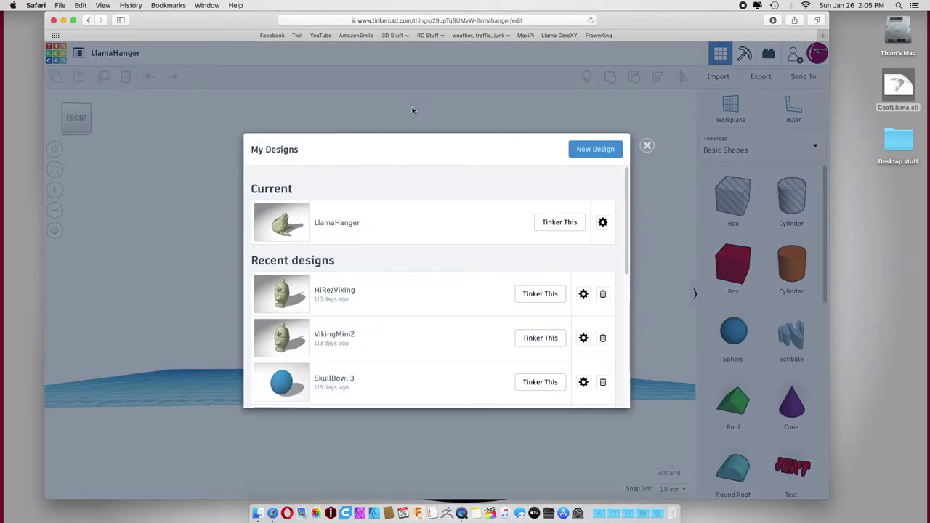
{"action": "left_click", "coordinate": [595, 149]}
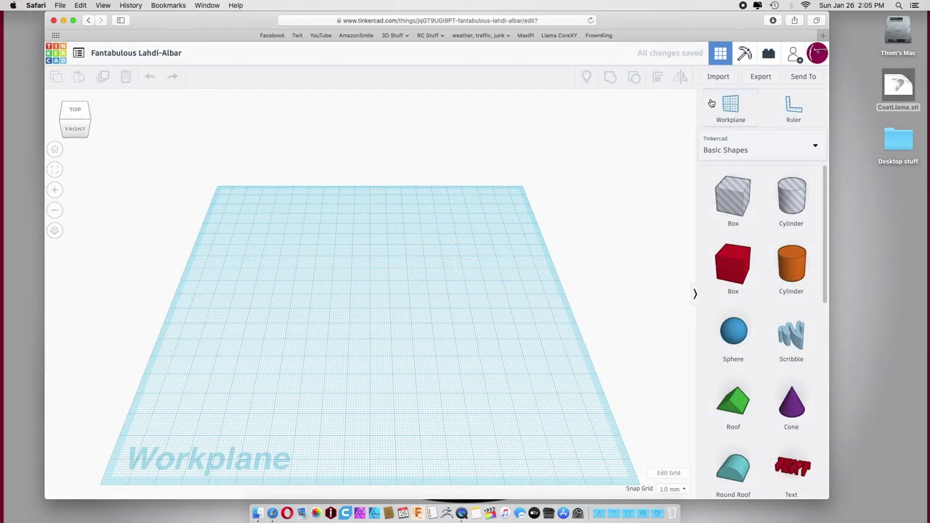
Import the CoatLlama.stl mesh into the design at the default scale
{"action": "left_click", "coordinate": [717, 76]}
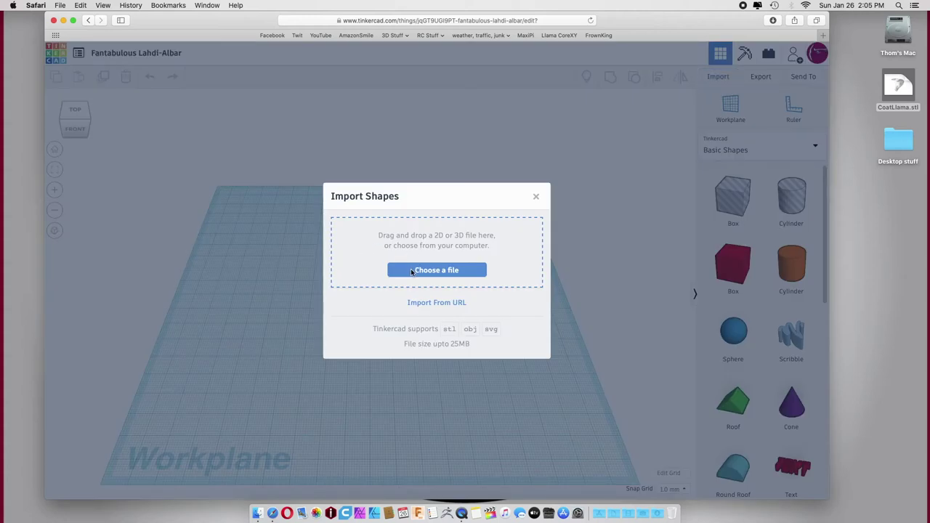
{"action": "left_click", "coordinate": [412, 271]}
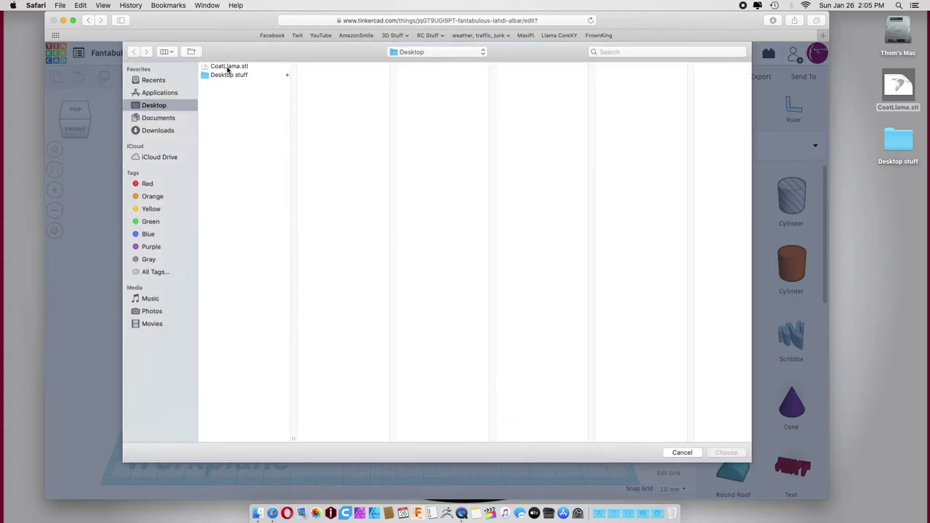
{"action": "left_click", "coordinate": [228, 67]}
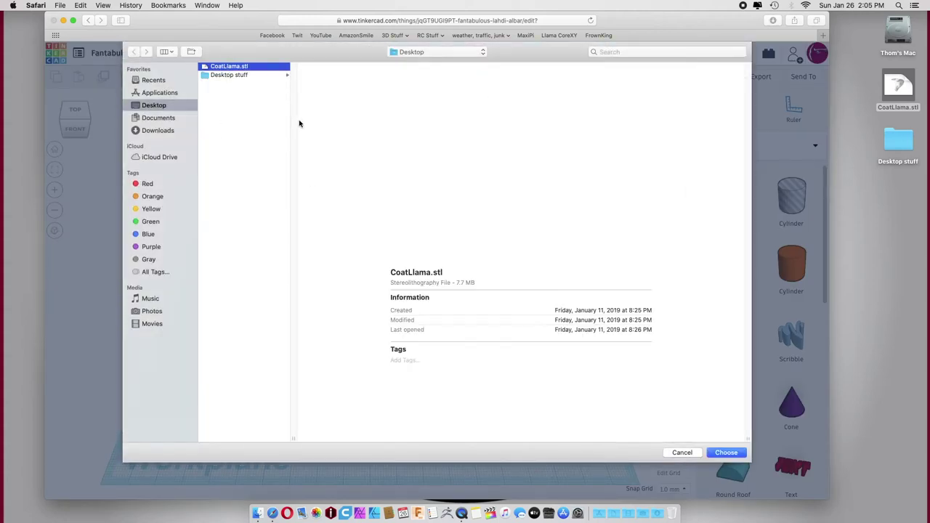
{"action": "left_click", "coordinate": [723, 453]}
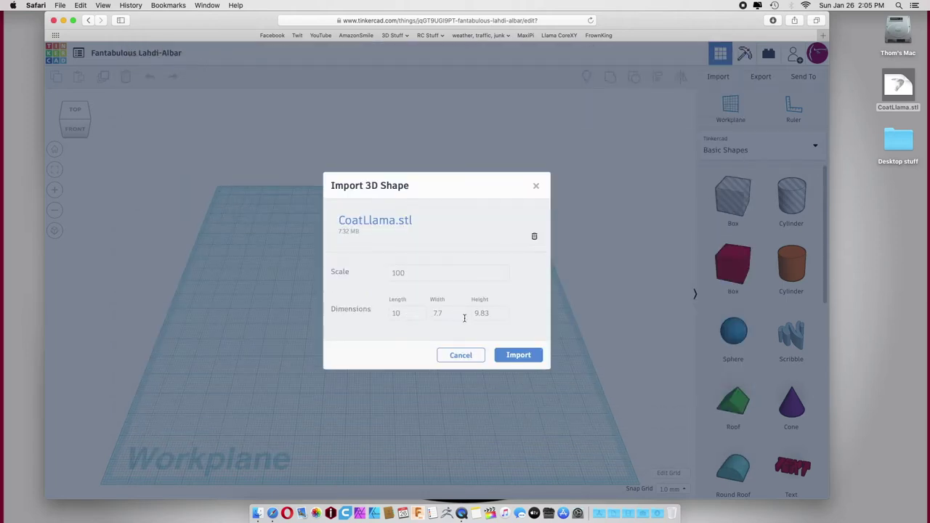
{"action": "left_click", "coordinate": [517, 355]}
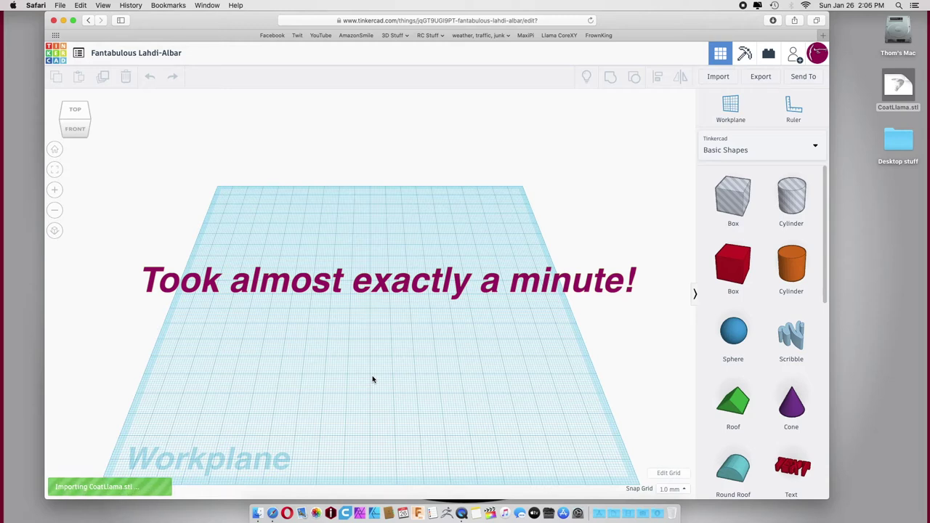
Rename the design to 'LlamaHangerVideo'
{"action": "left_click", "coordinate": [136, 52]}
{"action": "type", "text": "LlamaHangerVideo"}
{"action": "key", "text": "Return"}
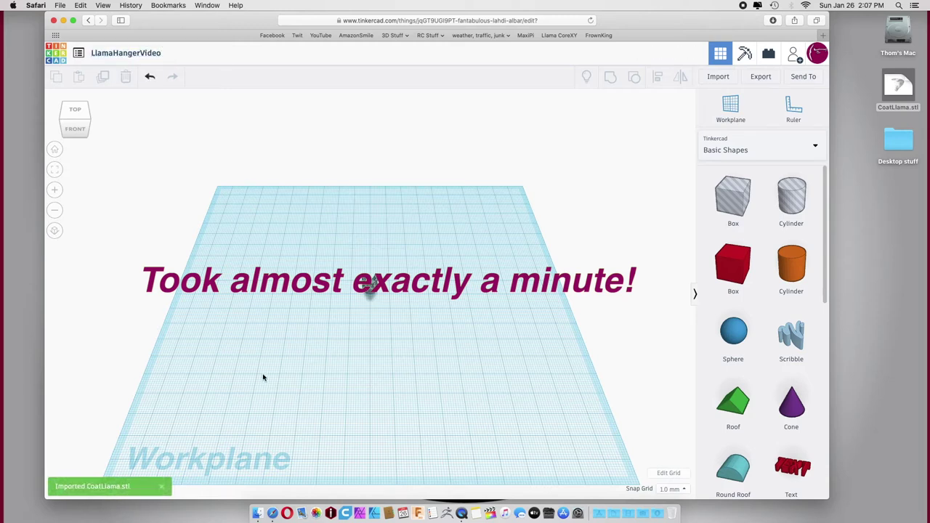
Scale the llama head up uniformly until it stands about 35 mm tall
{"action": "right_click_drag", "start_coordinate": [318, 361], "coordinate": [340, 330]}
{"action": "scroll", "coordinate": [340, 330], "scroll_direction": "up", "scroll_amount": 2}
{"action": "scroll", "coordinate": [341, 334], "scroll_direction": "up", "scroll_amount": 5}
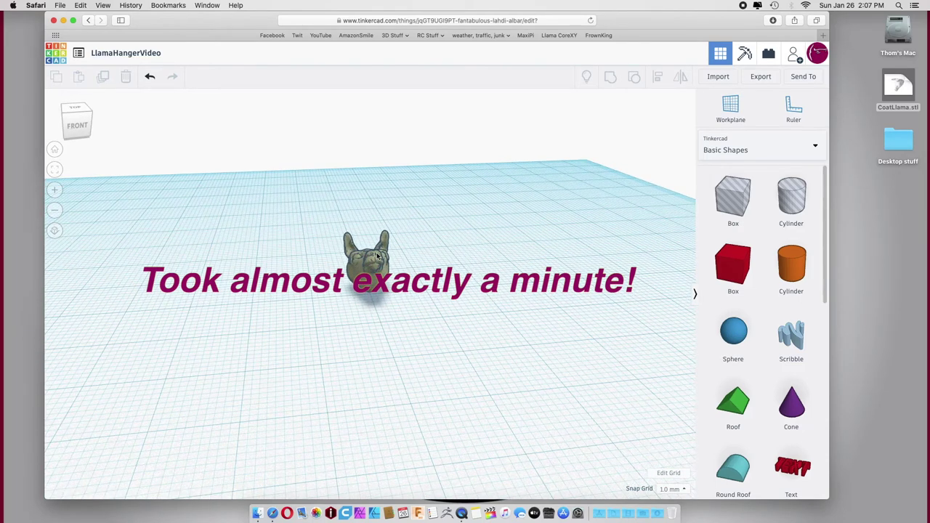
{"action": "left_click", "coordinate": [352, 285]}
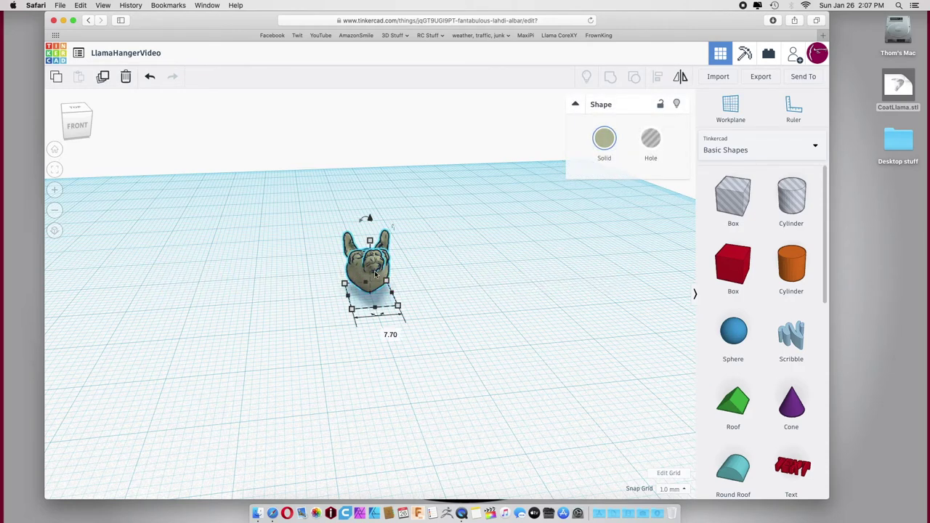
{"action": "left_click_drag", "start_coordinate": [370, 240], "coordinate": [391, 125]}
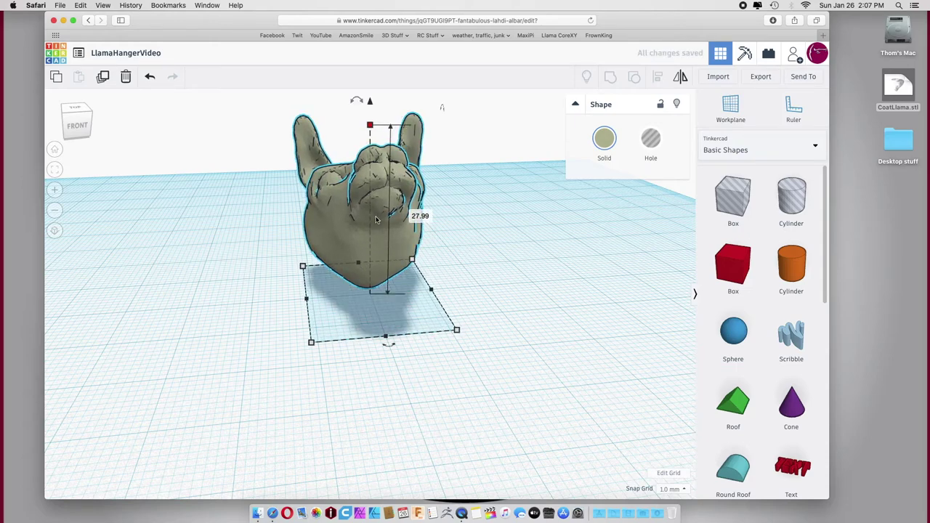
{"action": "right_click_drag", "start_coordinate": [237, 282], "coordinate": [358, 201]}
{"action": "left_click_drag", "start_coordinate": [370, 127], "coordinate": [375, 79], "text": "shift"}
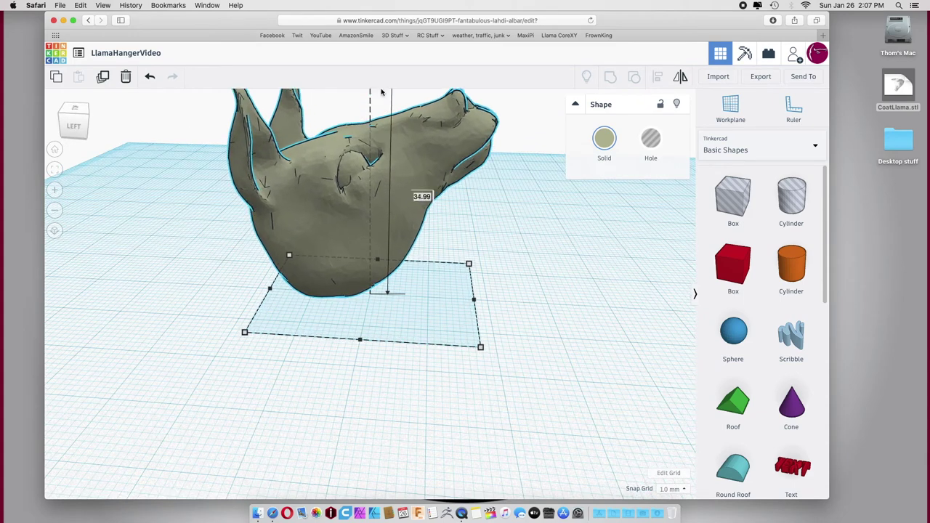
{"action": "right_click_drag", "start_coordinate": [267, 366], "coordinate": [263, 224]}
Place a Box Hole on the workplane, 5 mm tall with a widened footprint
{"action": "mouse_move", "coordinate": [446, 362]}
{"action": "right_mouse_down"}
{"action": "mouse_move", "coordinate": [405, 372]}
{"action": "mouse_move", "coordinate": [412, 359]}
{"action": "mouse_move", "coordinate": [346, 344]}
{"action": "mouse_move", "coordinate": [440, 362]}
{"action": "right_mouse_up"}
{"action": "left_click_drag", "start_coordinate": [742, 212], "coordinate": [331, 329]}
{"action": "left_click_drag", "start_coordinate": [329, 172], "coordinate": [330, 292]}
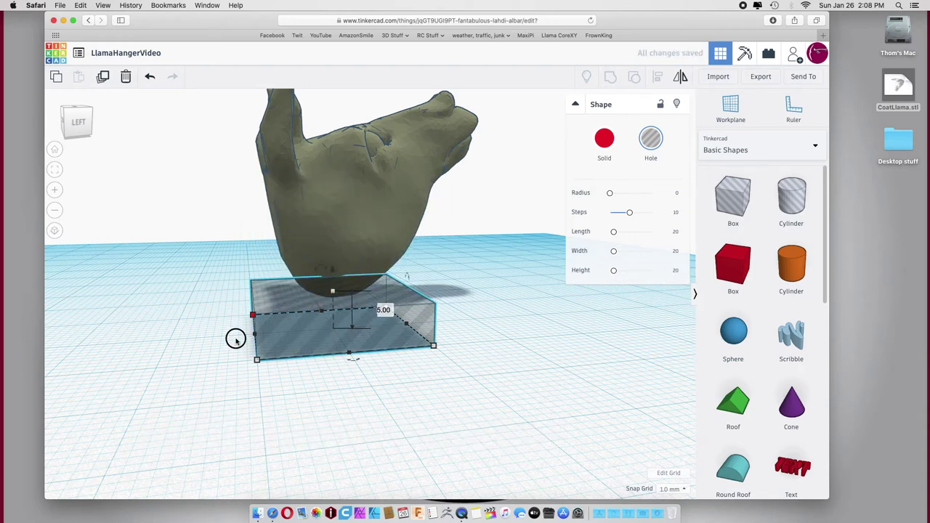
{"action": "left_click_drag", "start_coordinate": [235, 339], "coordinate": [157, 334]}
{"action": "right_click_drag", "start_coordinate": [180, 402], "coordinate": [216, 468]}
{"action": "left_click_drag", "start_coordinate": [252, 485], "coordinate": [161, 374]}
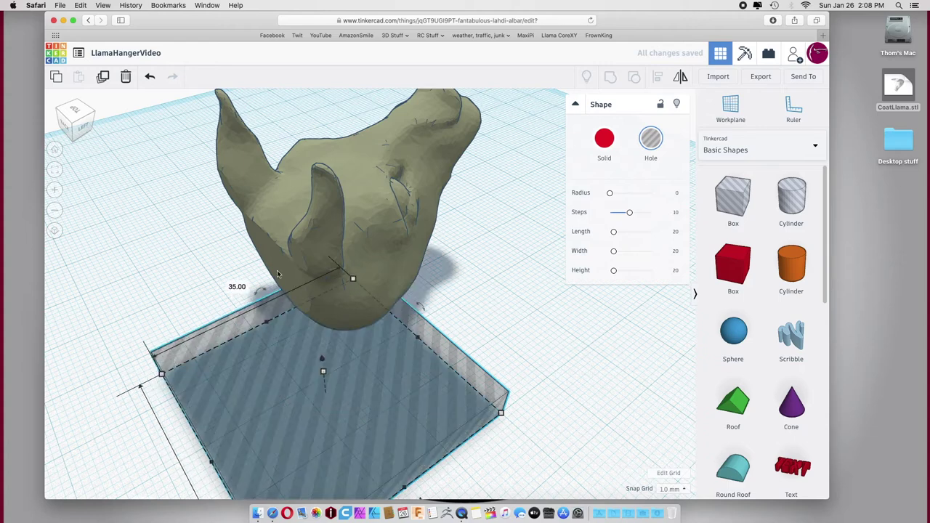
Centre the llama on the hole box with Align, then deselect both
{"action": "left_click", "coordinate": [368, 207], "text": "shift"}
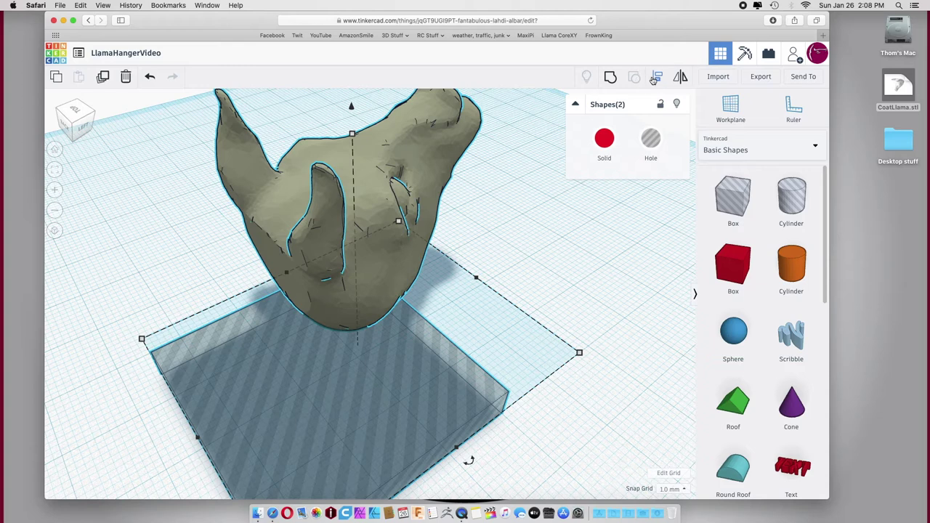
{"action": "left_click", "coordinate": [656, 78]}
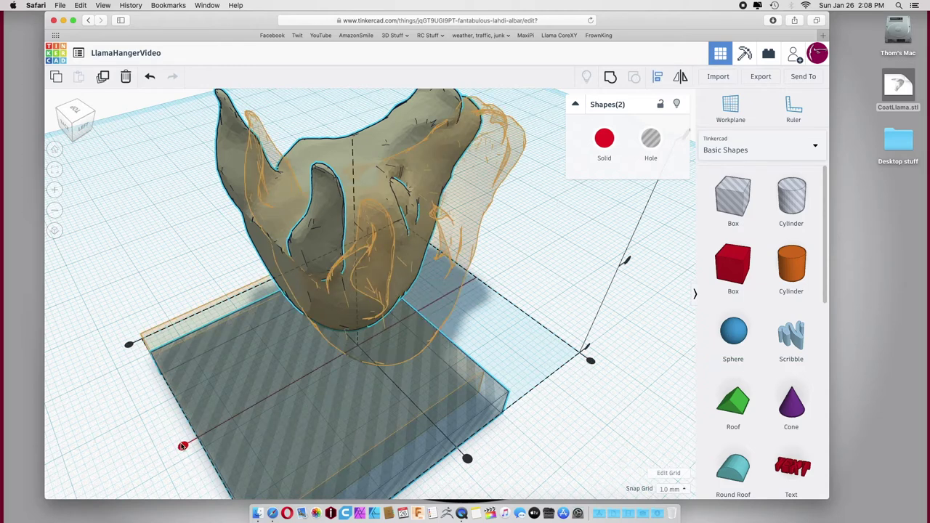
{"action": "left_click", "coordinate": [183, 443]}
{"action": "left_click", "coordinate": [442, 435]}
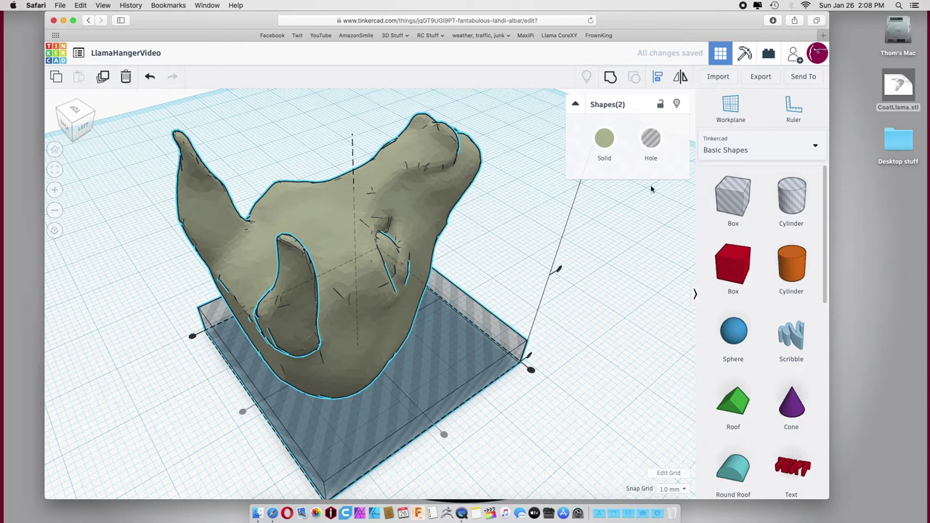
{"action": "left_click", "coordinate": [625, 309]}
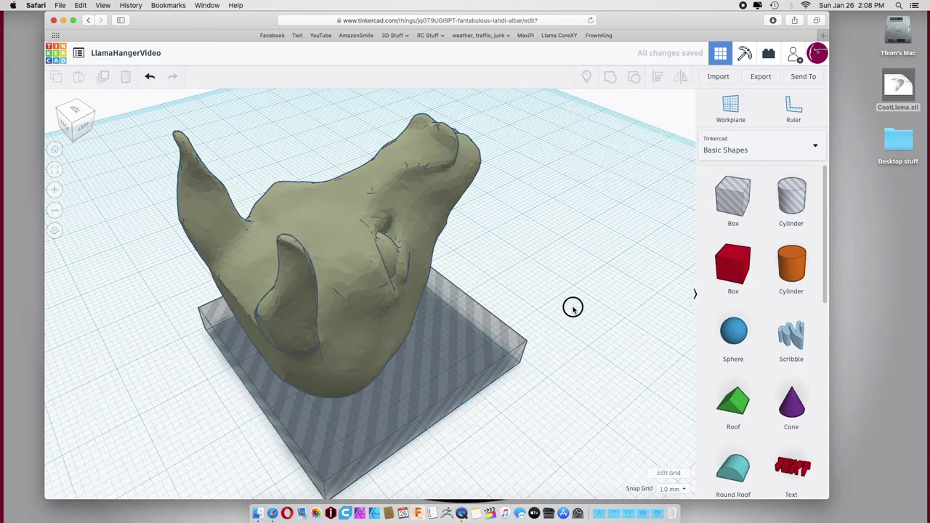
{"action": "left_click_drag", "start_coordinate": [573, 308], "coordinate": [537, 286]}
{"action": "right_click_drag", "start_coordinate": [583, 312], "coordinate": [198, 204]}
Select the llama and begin moving it down toward the hole box
{"action": "left_click", "coordinate": [210, 204]}
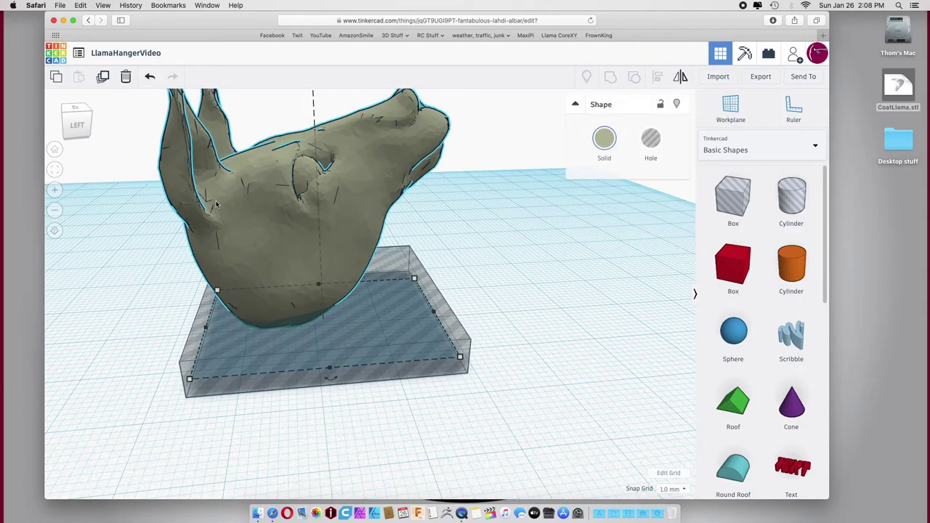
{"action": "scroll", "coordinate": [361, 244], "scroll_direction": "up", "scroll_amount": 5}
{"action": "scroll", "coordinate": [360, 244], "scroll_direction": "down", "scroll_amount": 4}
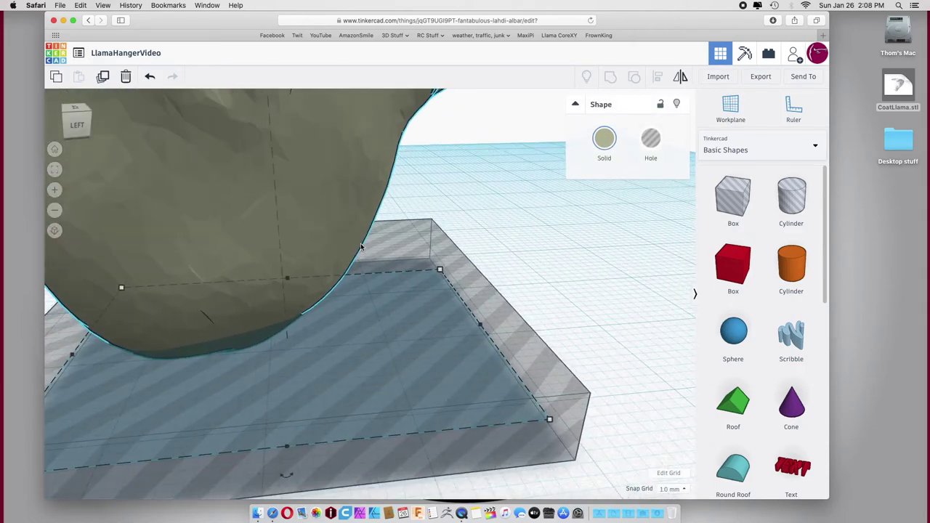
{"action": "scroll", "coordinate": [361, 244], "scroll_direction": "down", "scroll_amount": 6}
{"action": "left_click_drag", "start_coordinate": [338, 120], "coordinate": [269, 221]}
{"action": "scroll", "coordinate": [270, 221], "scroll_direction": "up", "scroll_amount": 8}
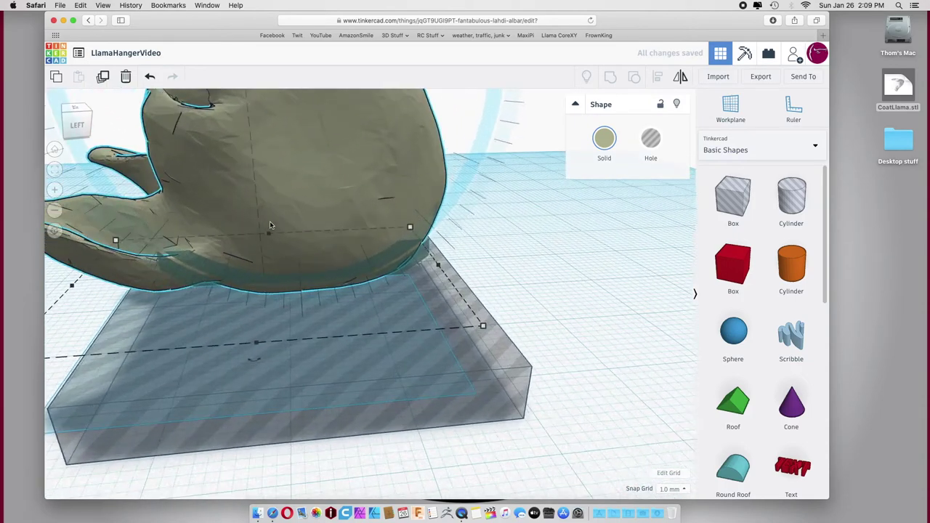
{"action": "right_click_drag", "start_coordinate": [270, 225], "coordinate": [334, 231]}
{"action": "scroll", "coordinate": [333, 231], "scroll_direction": "up", "scroll_amount": 3}
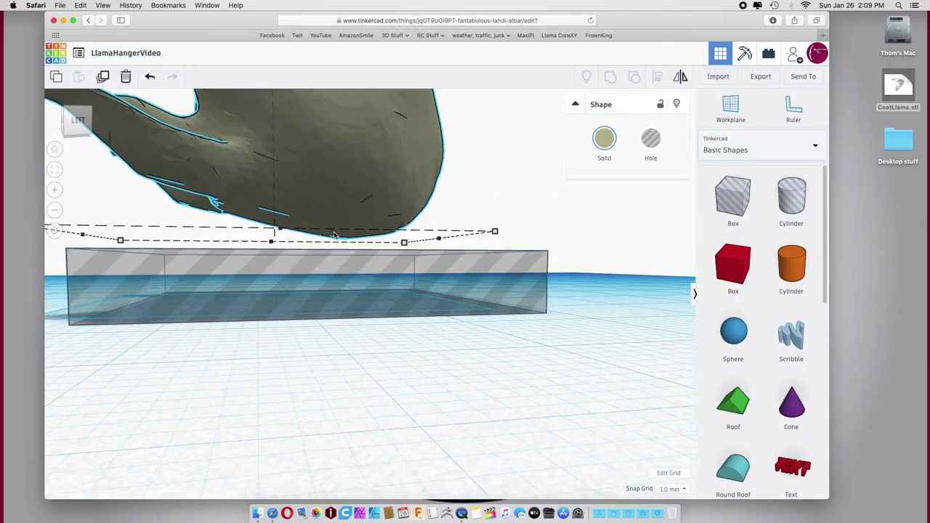
{"action": "scroll", "coordinate": [334, 231], "scroll_direction": "down", "scroll_amount": 2}
{"action": "scroll", "coordinate": [334, 231], "scroll_direction": "down", "scroll_amount": 5}
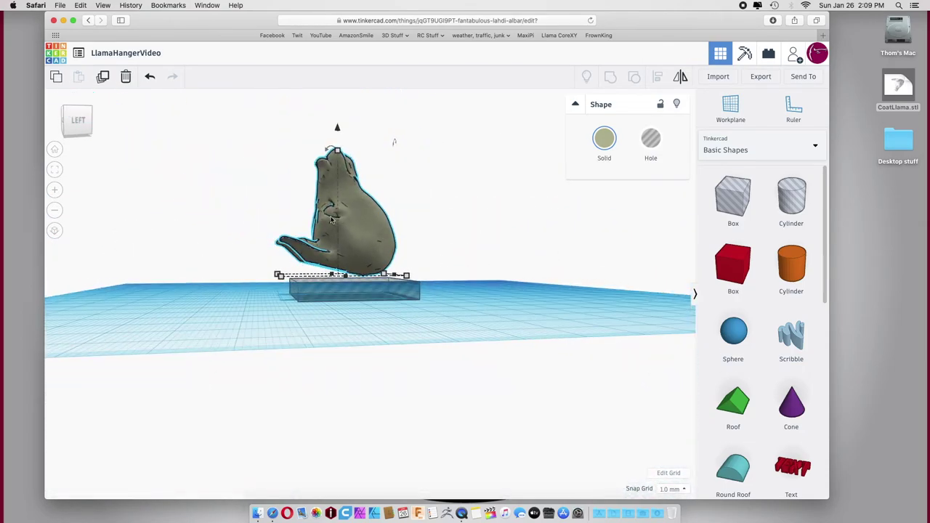
Lower the llama to about -5.05 mm so its underside sits inside the hole box
{"action": "mouse_move", "coordinate": [328, 151]}
{"action": "left_mouse_down"}
{"action": "mouse_move", "coordinate": [301, 125]}
{"action": "mouse_move", "coordinate": [287, 138]}
{"action": "mouse_move", "coordinate": [343, 131]}
{"action": "mouse_move", "coordinate": [345, 147]}
{"action": "left_mouse_up"}
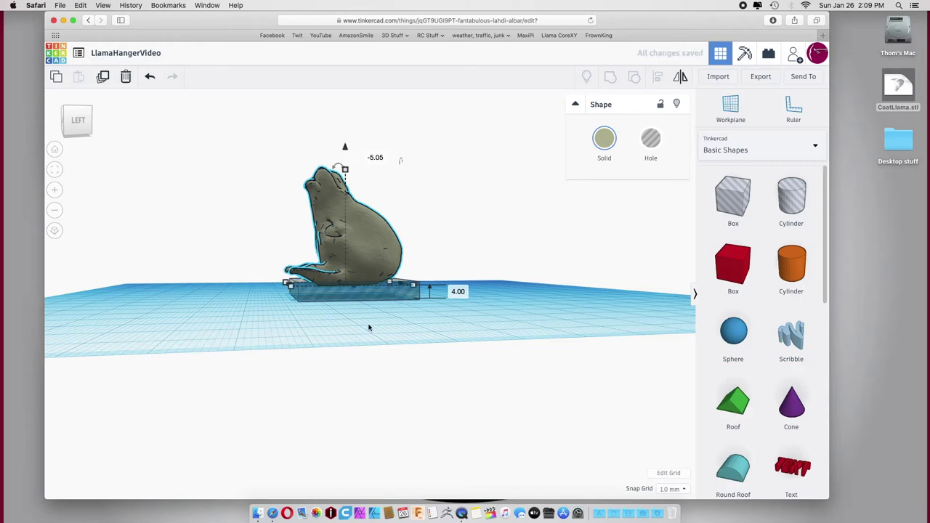
{"action": "scroll", "coordinate": [368, 293], "scroll_direction": "up", "scroll_amount": 5}
{"action": "scroll", "coordinate": [367, 294], "scroll_direction": "up", "scroll_amount": 5}
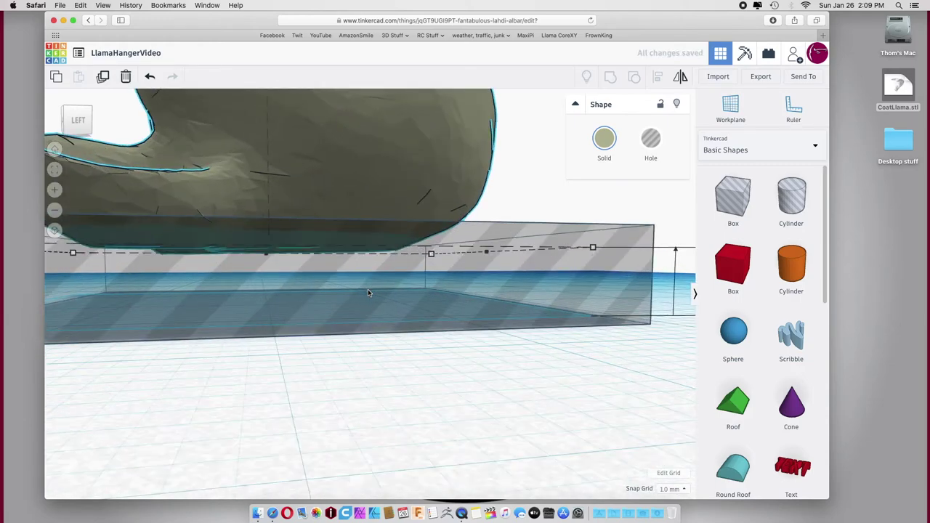
{"action": "scroll", "coordinate": [368, 293], "scroll_direction": "down", "scroll_amount": 1}
{"action": "left_click", "coordinate": [367, 294]}
{"action": "right_click_drag", "start_coordinate": [367, 294], "coordinate": [420, 254]}
{"action": "scroll", "coordinate": [378, 297], "scroll_direction": "up", "scroll_amount": 3}
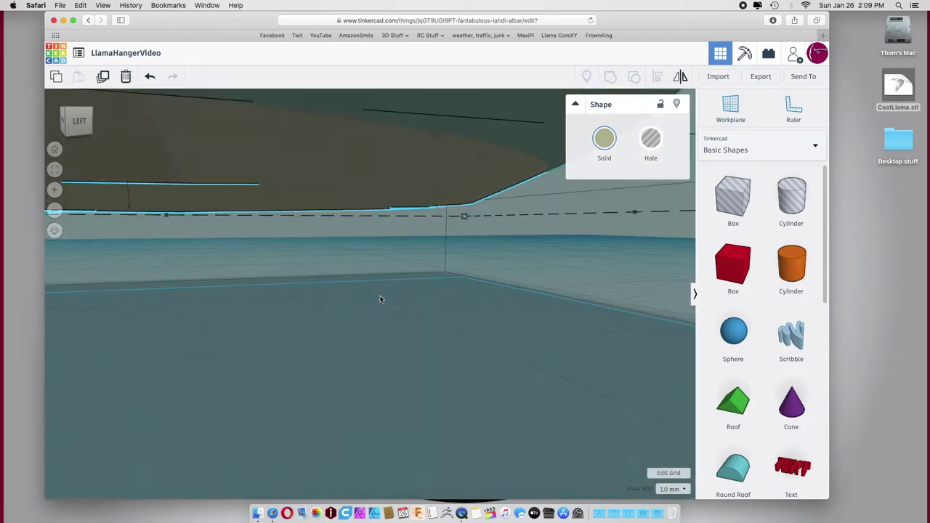
{"action": "scroll", "coordinate": [377, 298], "scroll_direction": "down", "scroll_amount": 5}
{"action": "scroll", "coordinate": [380, 299], "scroll_direction": "down", "scroll_amount": 3}
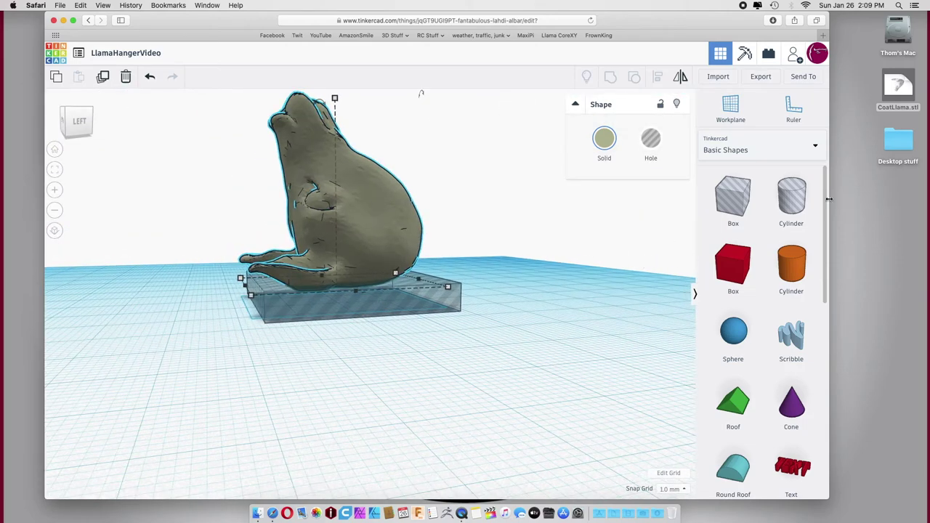
Add a hole cylinder sized 4.5 × 4.5 mm and 40 mm tall
{"action": "left_click_drag", "start_coordinate": [783, 199], "coordinate": [403, 306]}
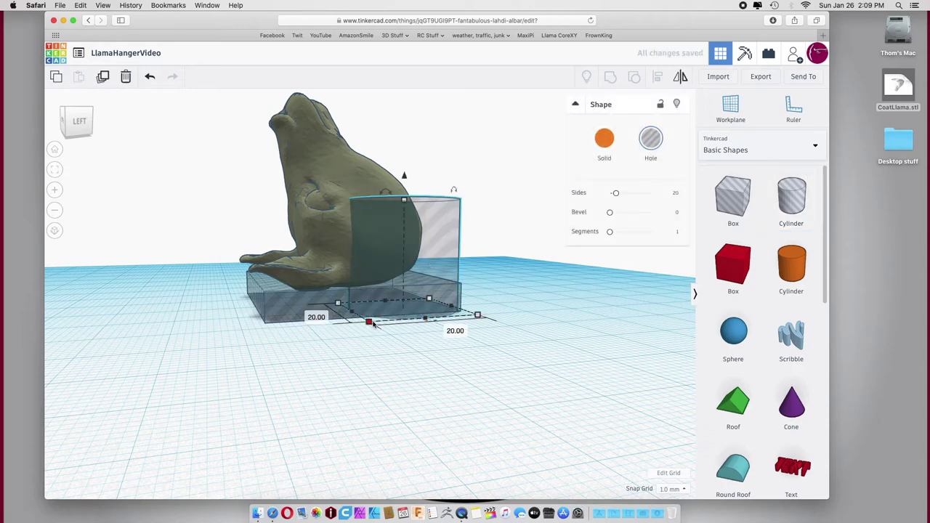
{"action": "left_click_drag", "start_coordinate": [368, 322], "coordinate": [413, 313]}
{"action": "left_click", "coordinate": [355, 309]}
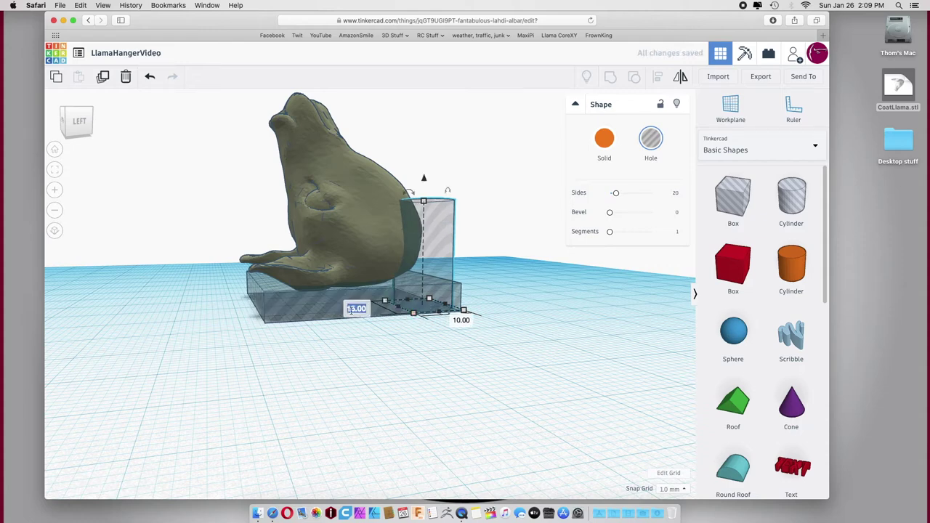
{"action": "type", "text": "4.5"}
{"action": "key", "text": "Tab"}
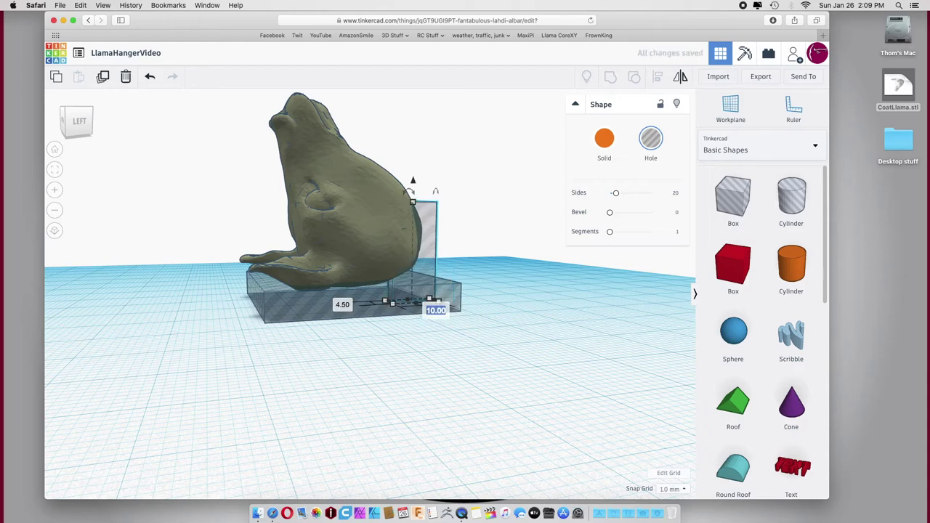
{"action": "type", "text": "4.5"}
{"action": "key", "text": "Return"}
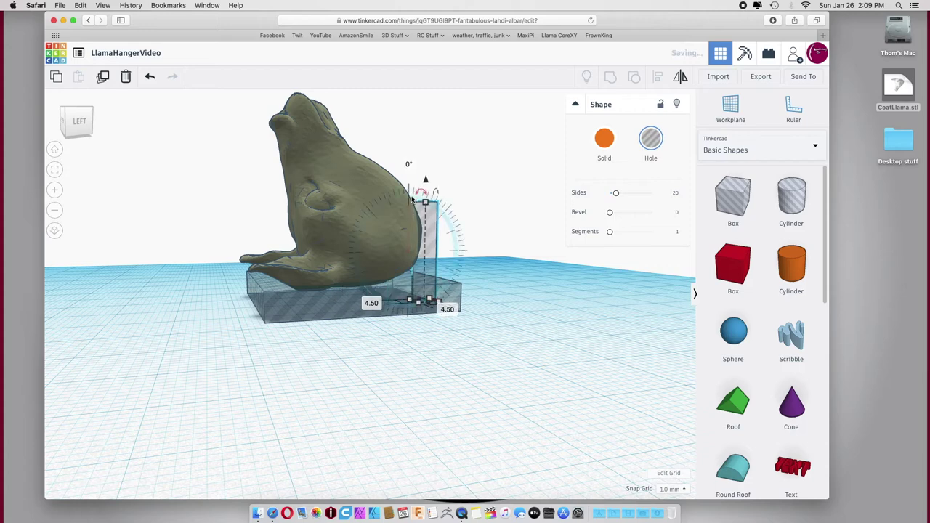
{"action": "left_click_drag", "start_coordinate": [428, 175], "coordinate": [437, 96]}
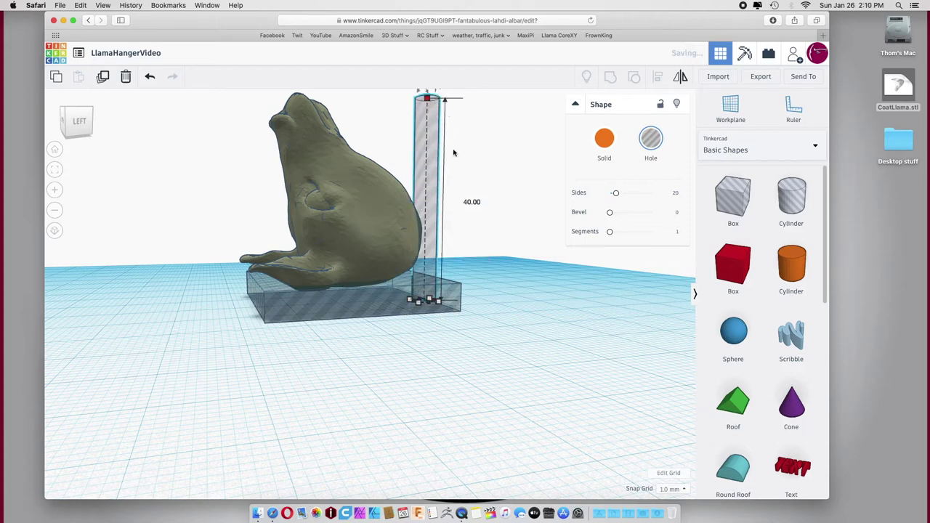
Move the hole cylinder onto the middle of the llama in Top view
{"action": "right_click_drag", "start_coordinate": [518, 125], "coordinate": [502, 178]}
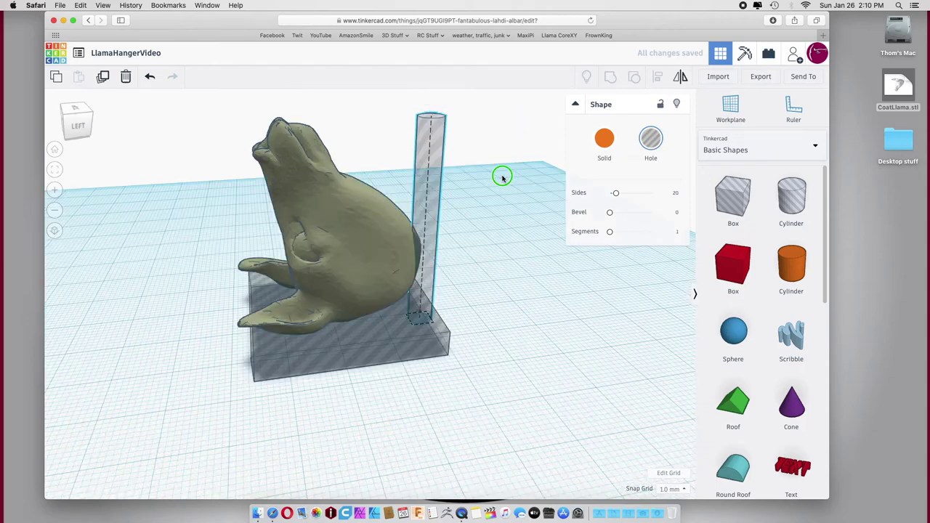
{"action": "left_click", "coordinate": [75, 112]}
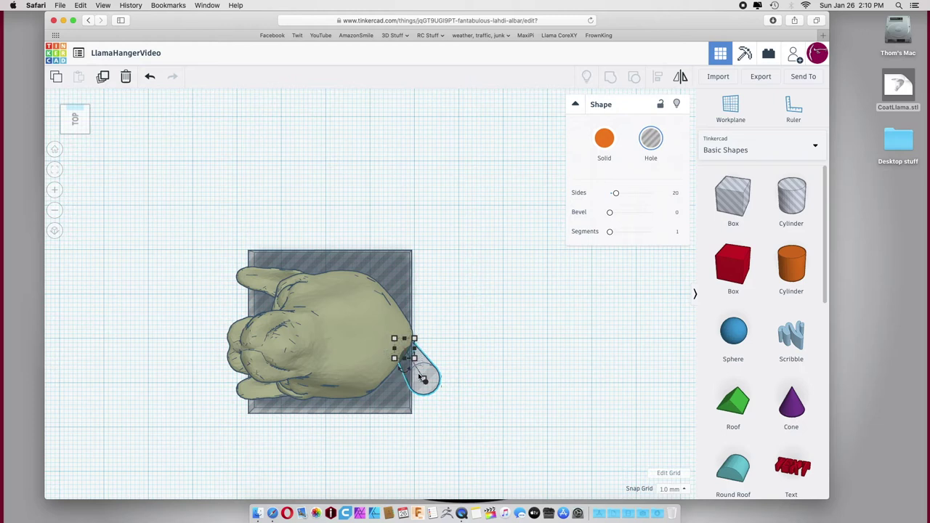
{"action": "left_click_drag", "start_coordinate": [425, 376], "coordinate": [337, 343]}
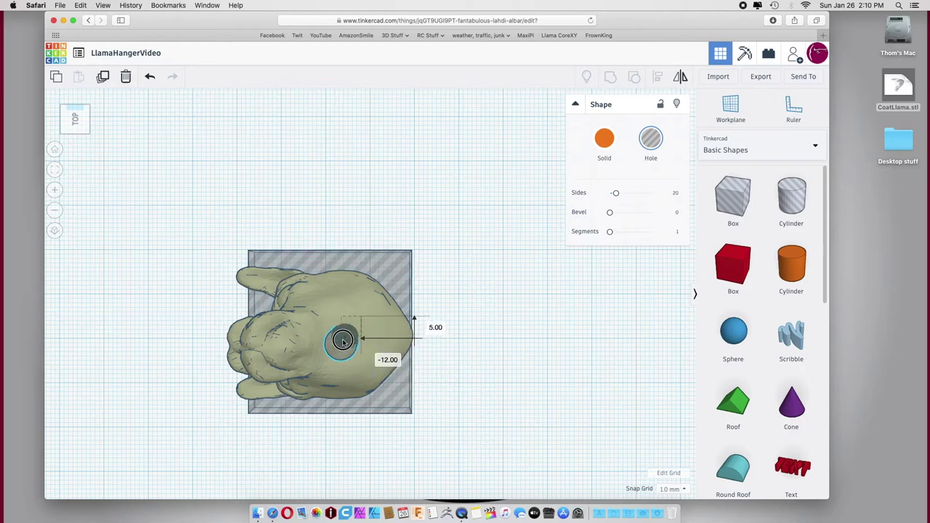
{"action": "right_click_drag", "start_coordinate": [494, 395], "coordinate": [480, 291]}
{"action": "mouse_move", "coordinate": [336, 133]}
{"action": "left_mouse_down"}
{"action": "mouse_move", "coordinate": [328, 131]}
{"action": "mouse_move", "coordinate": [336, 133]}
{"action": "left_mouse_up"}
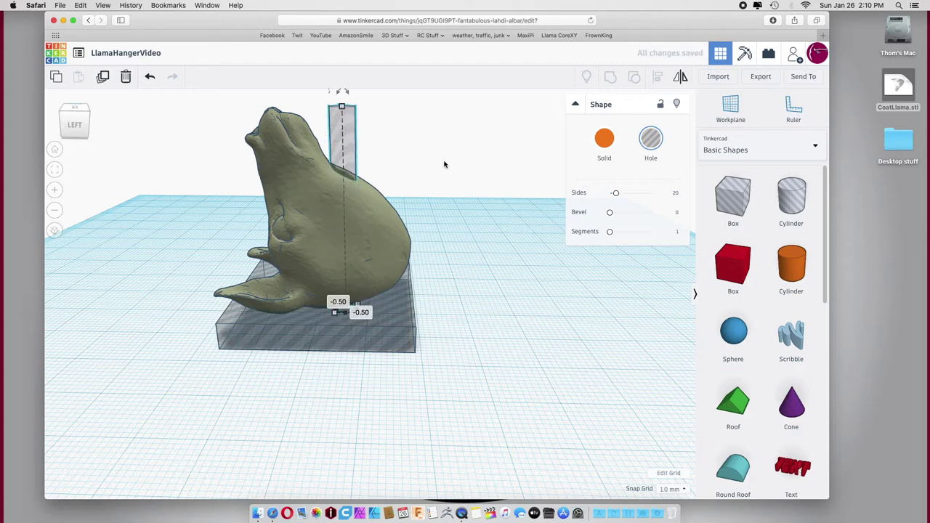
{"action": "right_click_drag", "start_coordinate": [437, 193], "coordinate": [436, 201]}
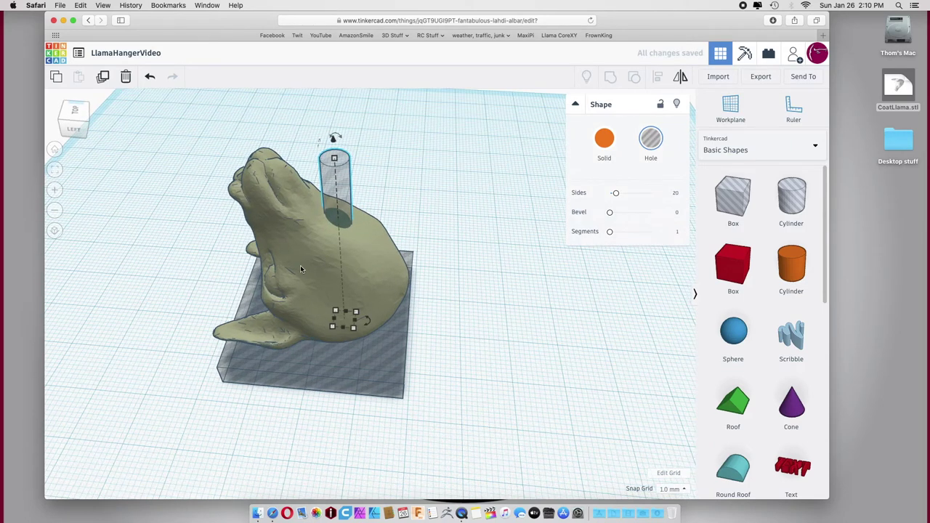
Select the llama and hole cylinder and centre them on both axes with Align
{"action": "left_click", "coordinate": [301, 269]}
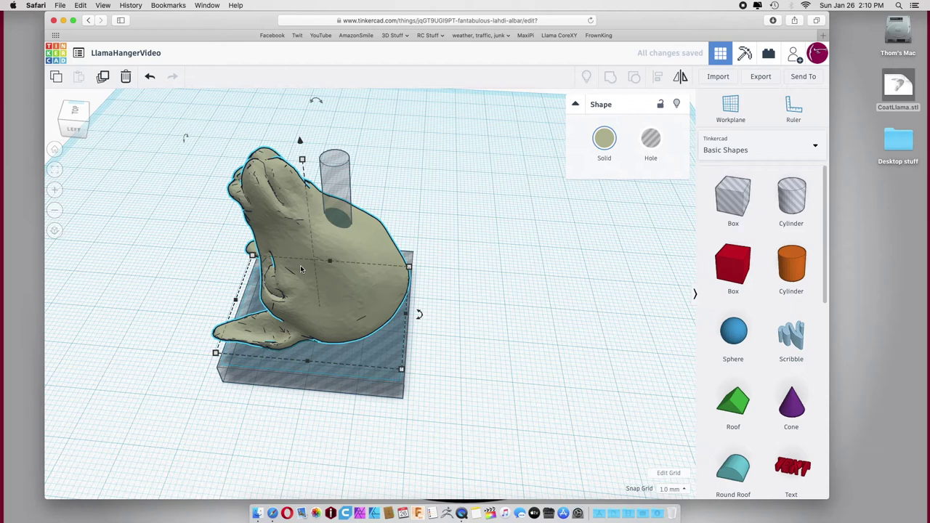
{"action": "key", "text": "Escape"}
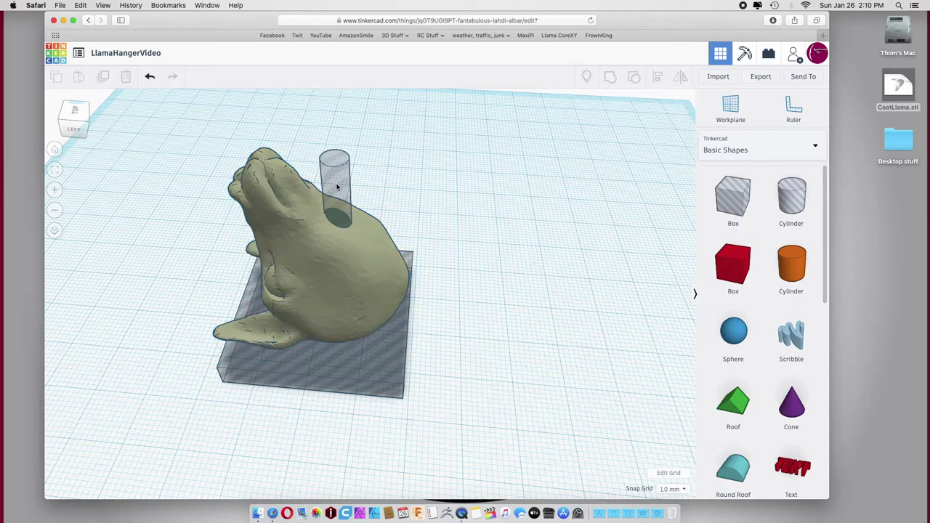
{"action": "left_click", "coordinate": [336, 187]}
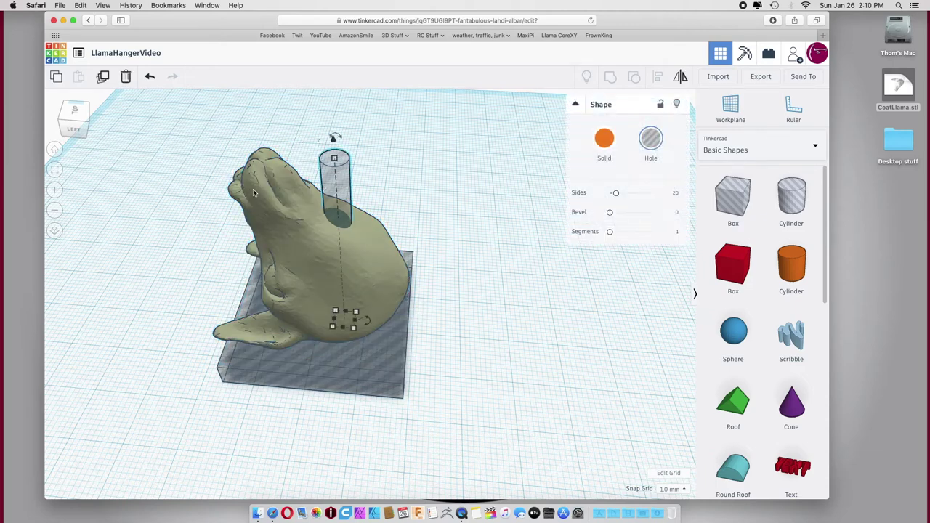
{"action": "left_click", "coordinate": [254, 192]}
{"action": "left_click", "coordinate": [334, 178], "text": "shift"}
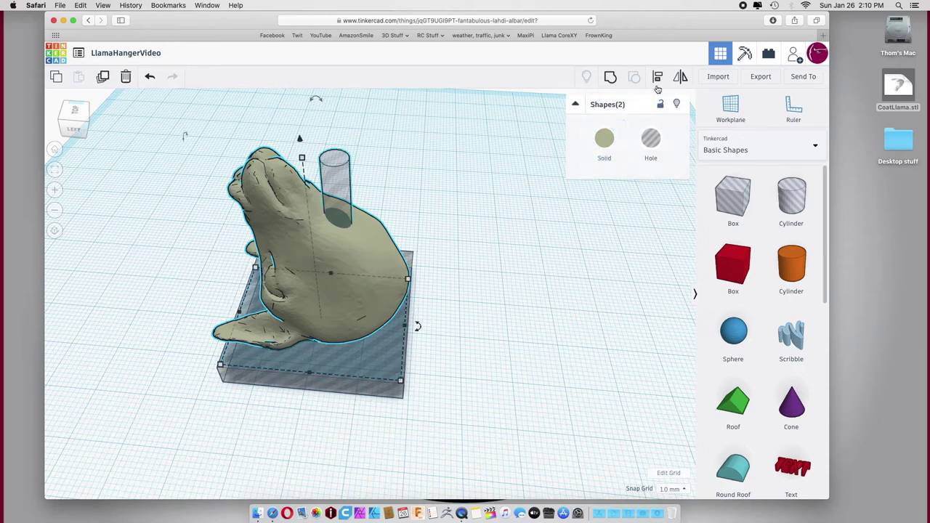
{"action": "left_click", "coordinate": [656, 77]}
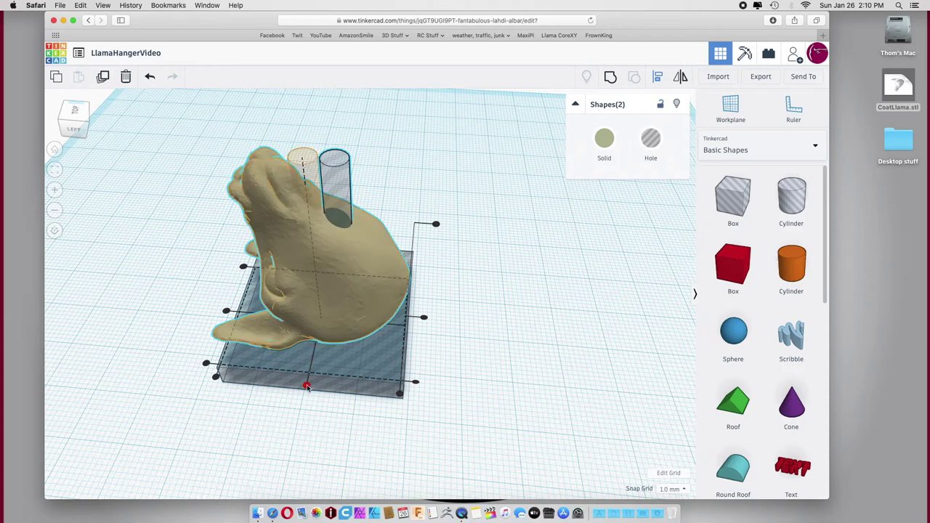
{"action": "left_click", "coordinate": [307, 386]}
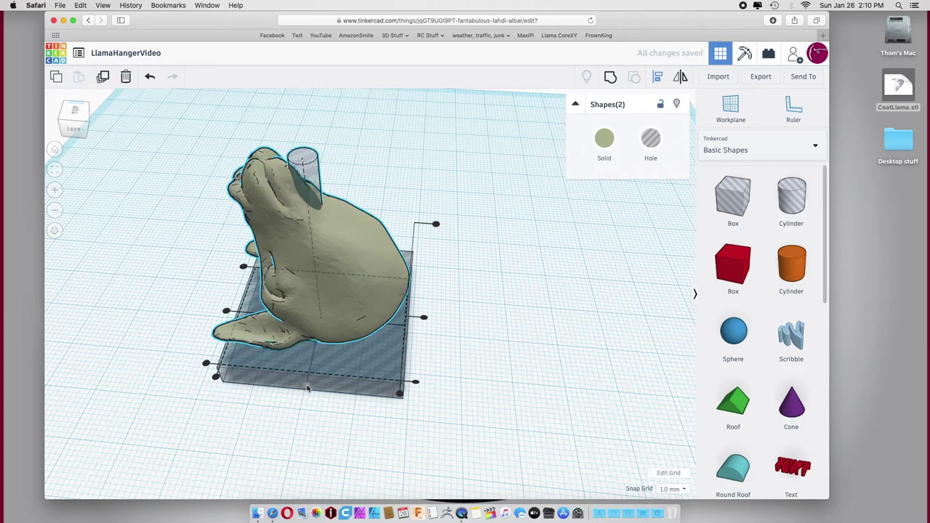
{"action": "left_click", "coordinate": [423, 317]}
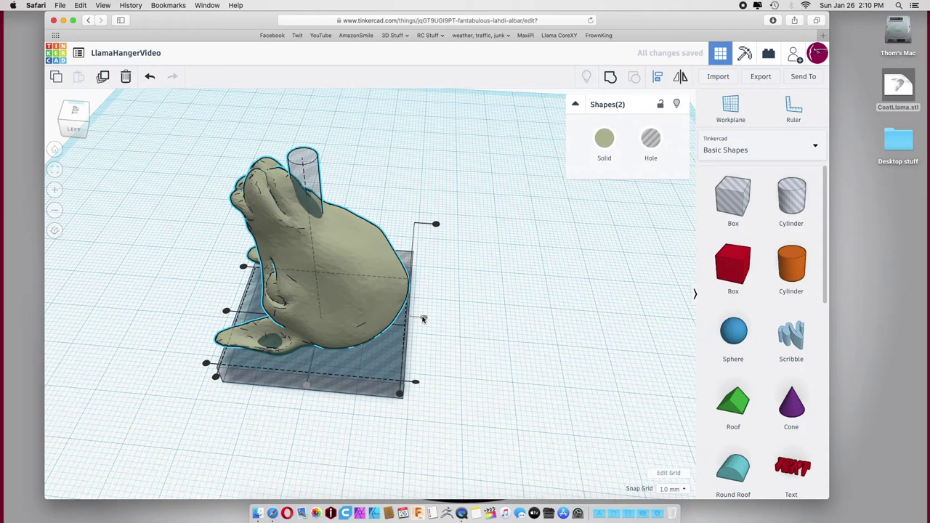
{"action": "right_click_drag", "start_coordinate": [458, 344], "coordinate": [501, 291]}
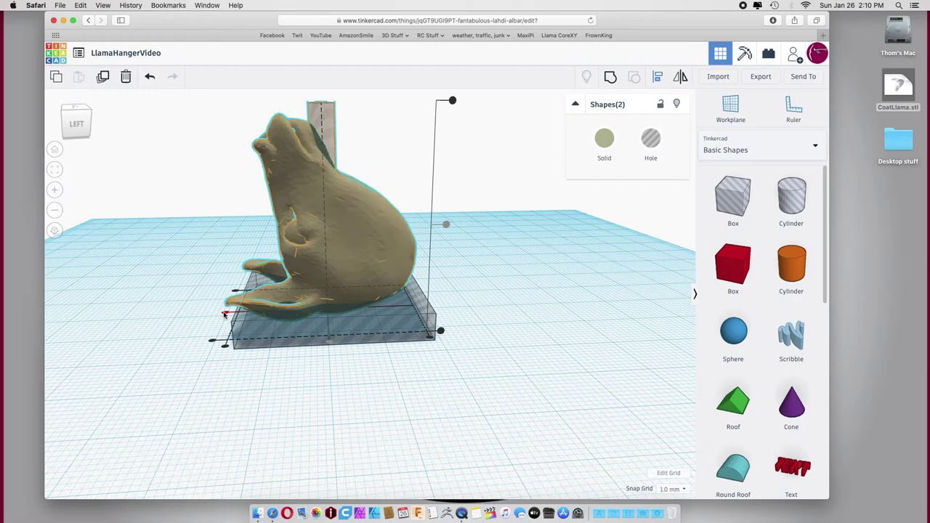
{"action": "right_click_drag", "start_coordinate": [149, 324], "coordinate": [122, 401]}
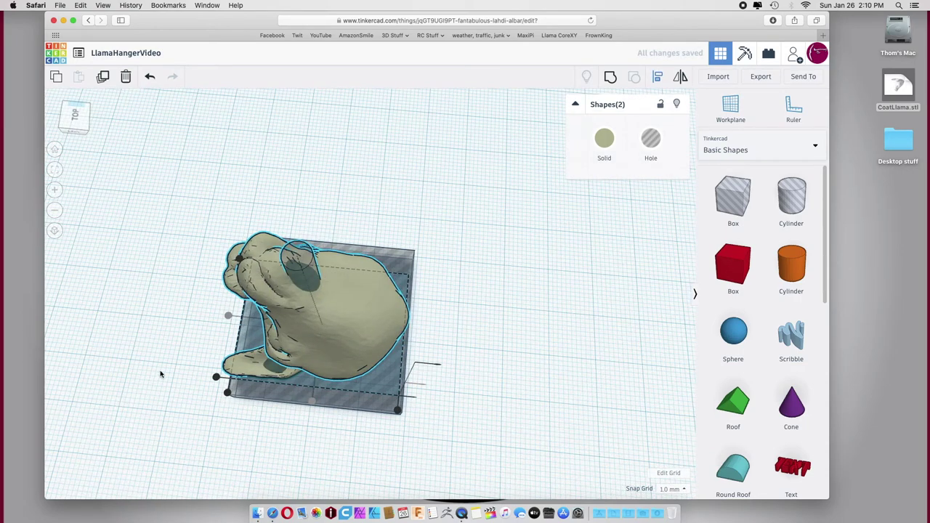
{"action": "left_click", "coordinate": [569, 244]}
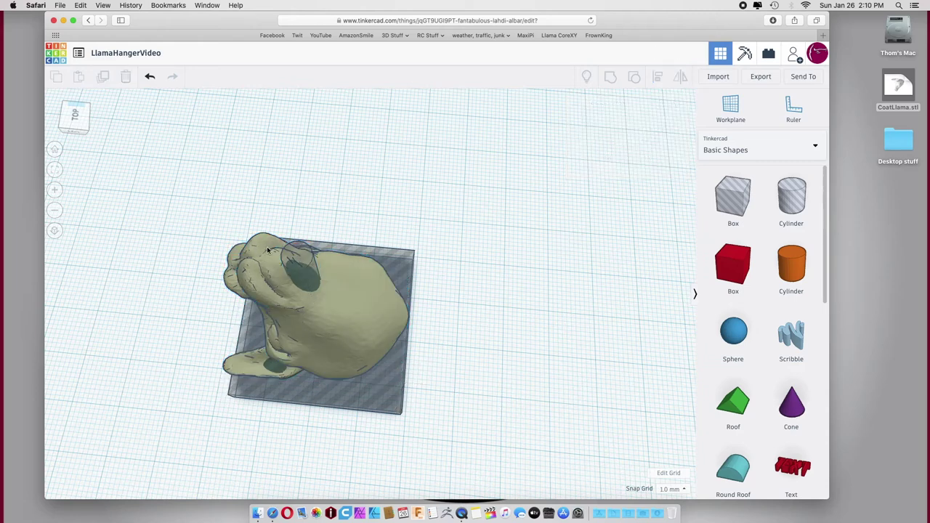
Shift the hole cylinder across the llama's head and re-centre it on the llama with Align
{"action": "left_click", "coordinate": [306, 292]}
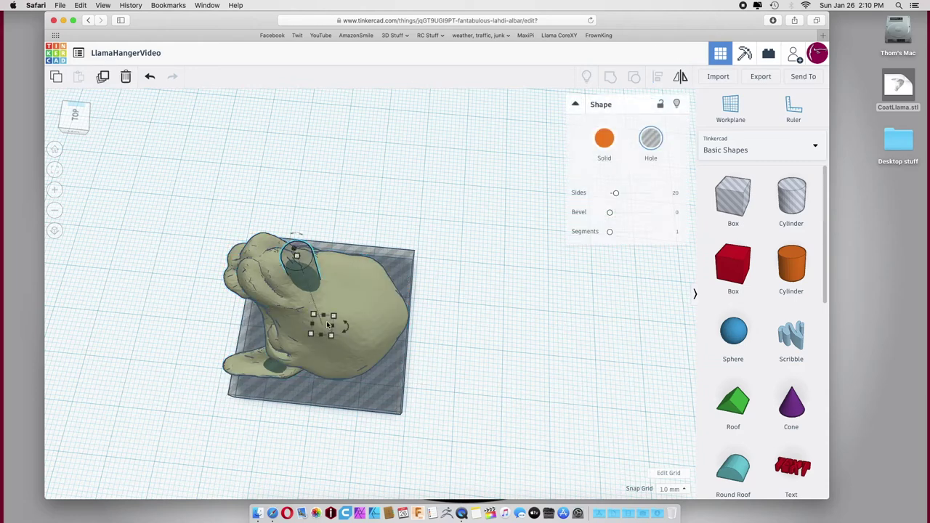
{"action": "scroll", "coordinate": [341, 280], "scroll_direction": "down", "scroll_amount": 10}
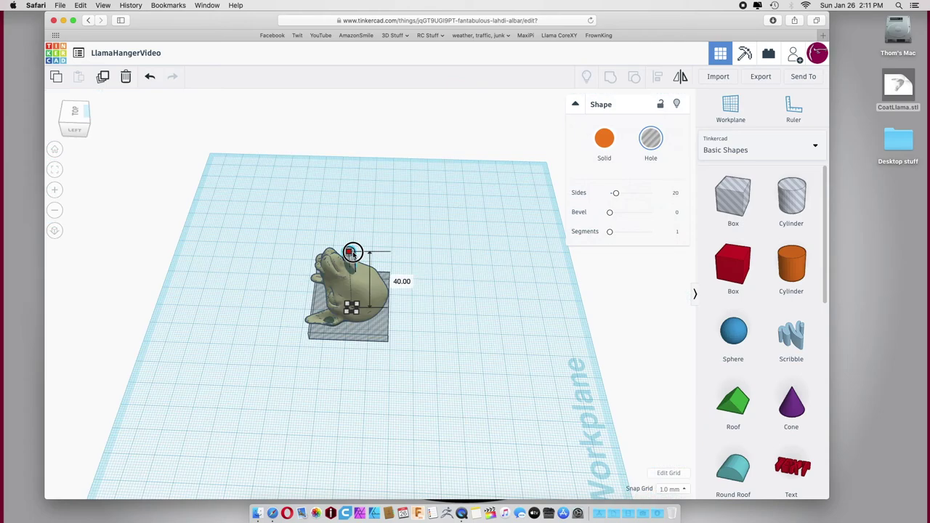
{"action": "scroll", "coordinate": [341, 280], "scroll_direction": "up", "scroll_amount": 15}
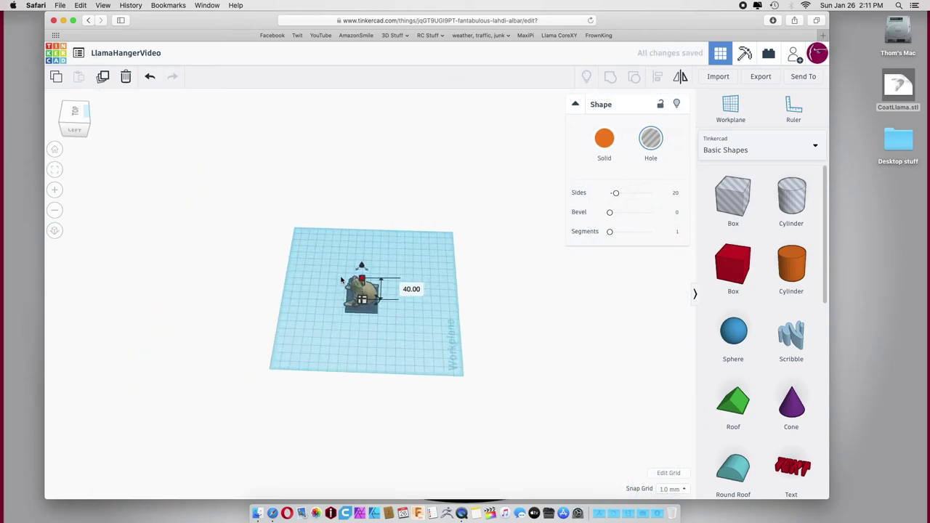
{"action": "scroll", "coordinate": [340, 280], "scroll_direction": "down", "scroll_amount": 10}
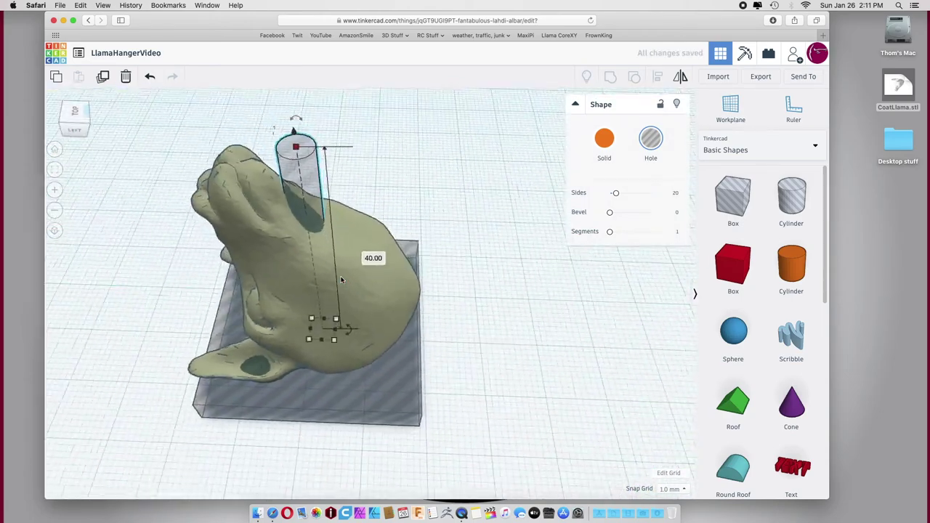
{"action": "left_click_drag", "start_coordinate": [308, 197], "coordinate": [338, 194]}
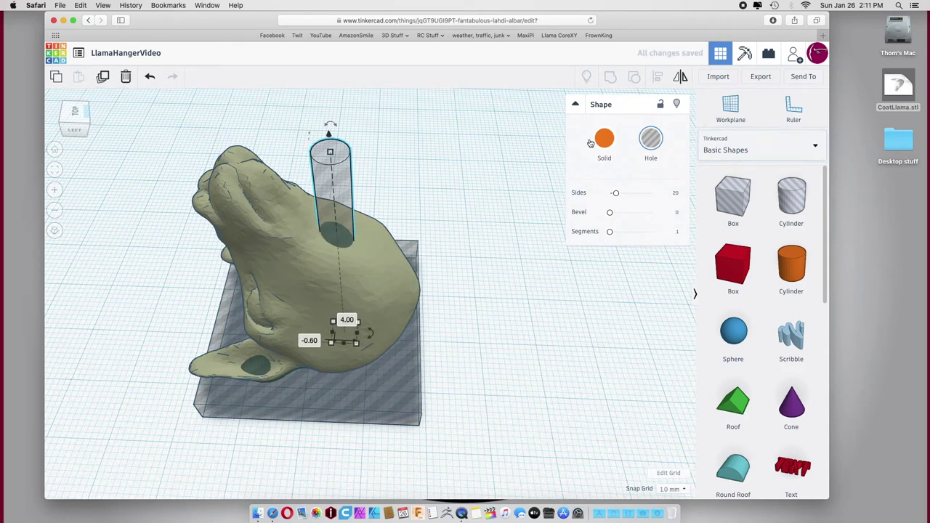
{"action": "left_click", "coordinate": [303, 289], "text": "shift"}
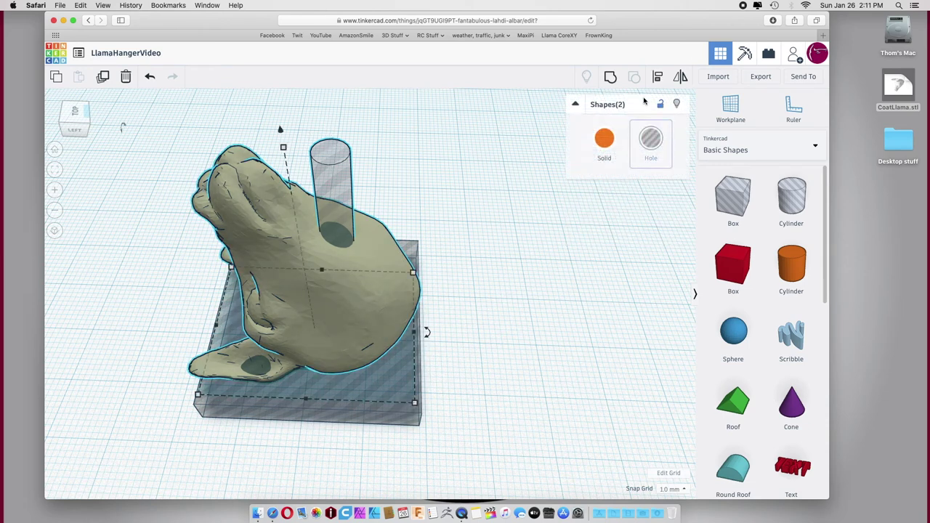
{"action": "left_click", "coordinate": [657, 76]}
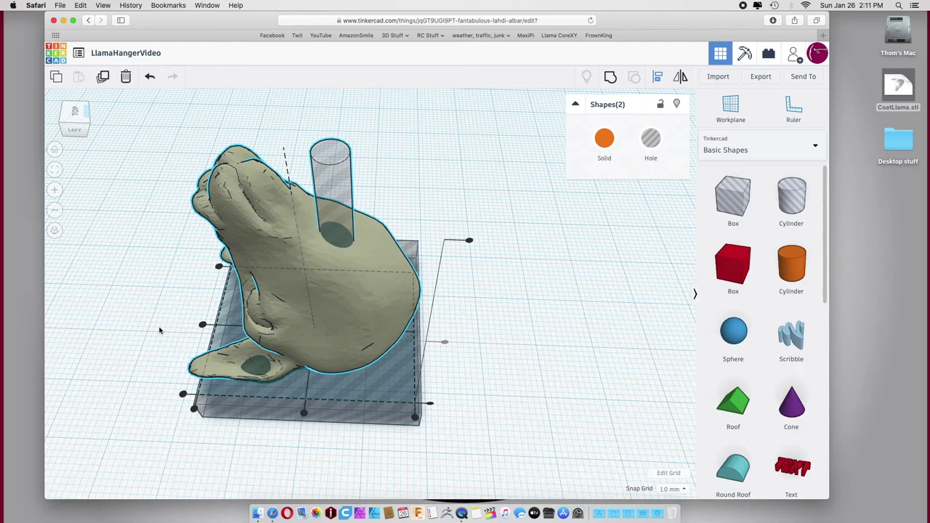
{"action": "left_click", "coordinate": [203, 325]}
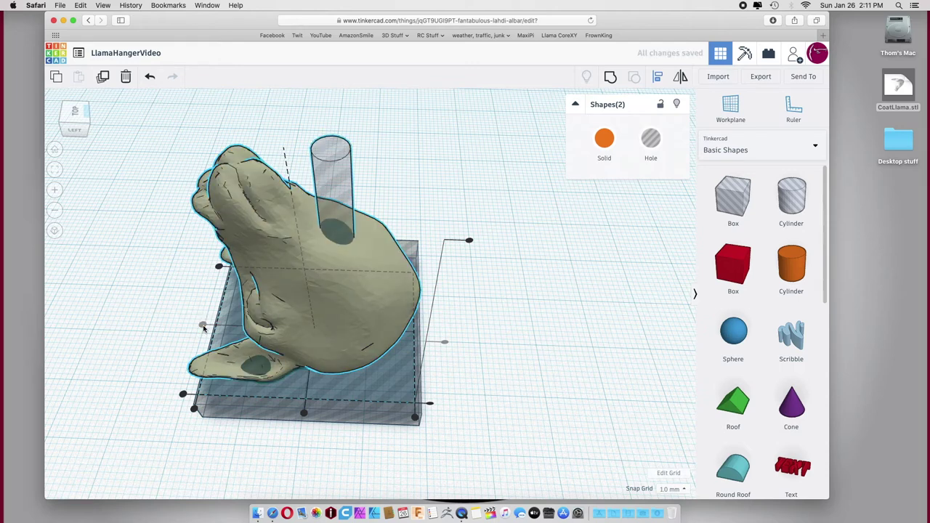
{"action": "left_click", "coordinate": [495, 288]}
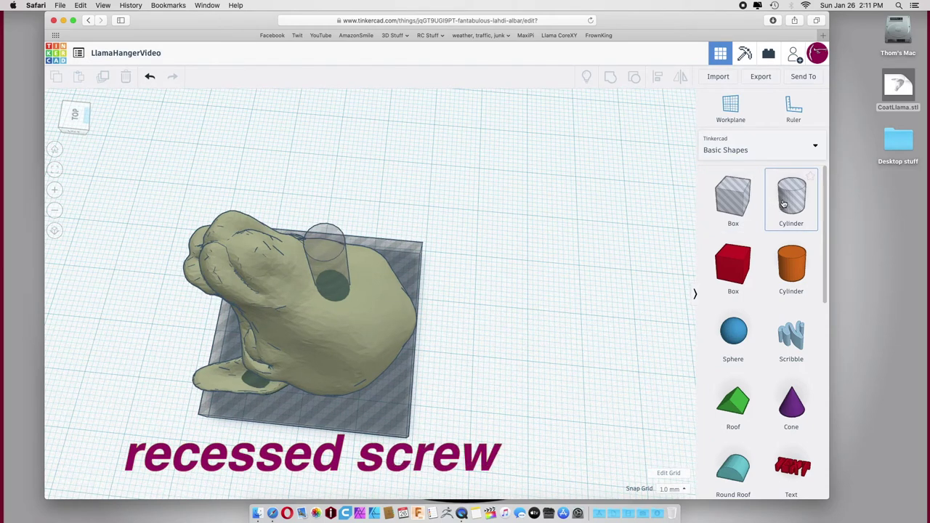
Add a second hole cylinder beside the llama sized 10 × 10 mm, then select both cylinders
{"action": "left_click_drag", "start_coordinate": [784, 208], "coordinate": [488, 292]}
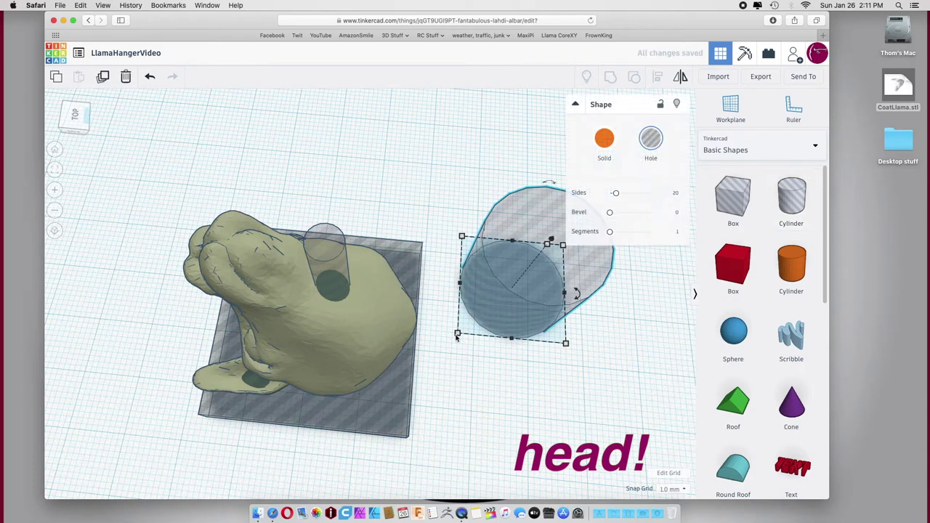
{"action": "left_click_drag", "start_coordinate": [463, 329], "coordinate": [469, 329]}
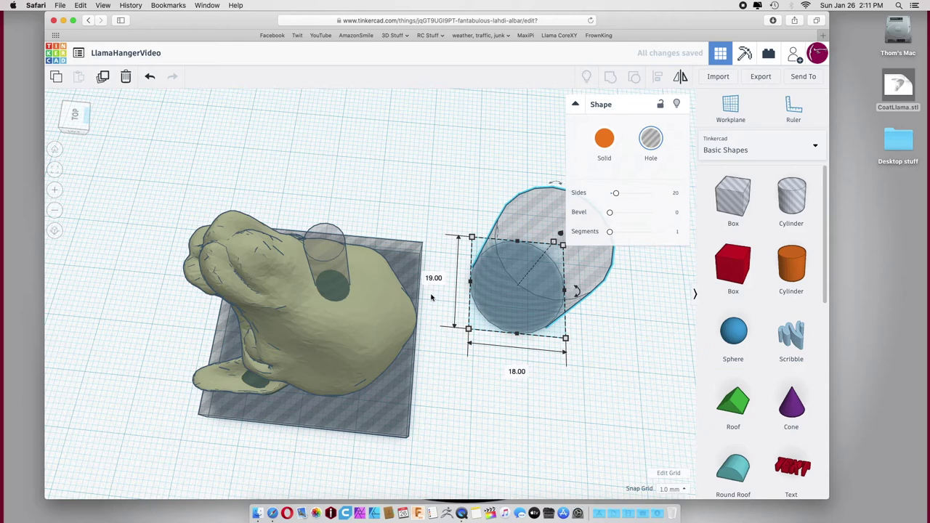
{"action": "left_click", "coordinate": [432, 278]}
{"action": "type", "text": "10"}
{"action": "key", "text": "Tab"}
{"action": "type", "text": "1"}
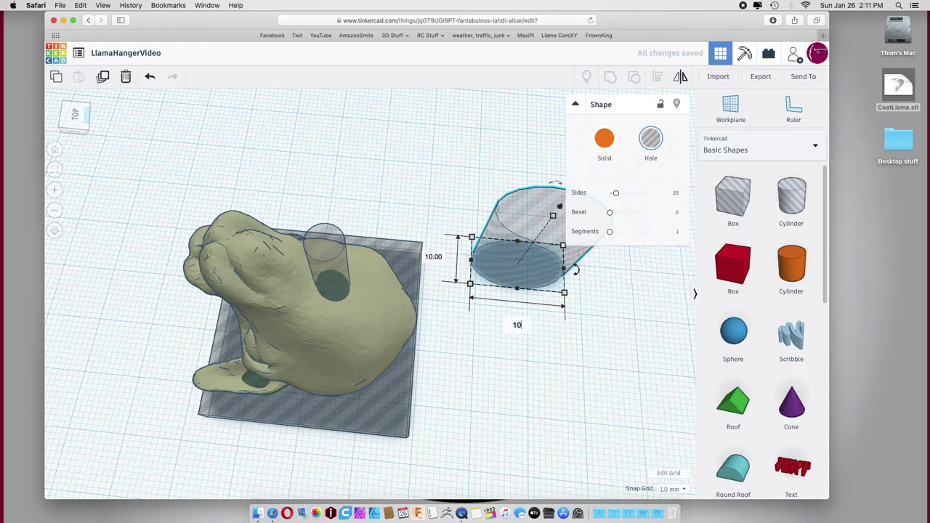
{"action": "key", "text": "BackSpace"}
{"action": "key", "text": "BackSpace"}
{"action": "type", "text": "10"}
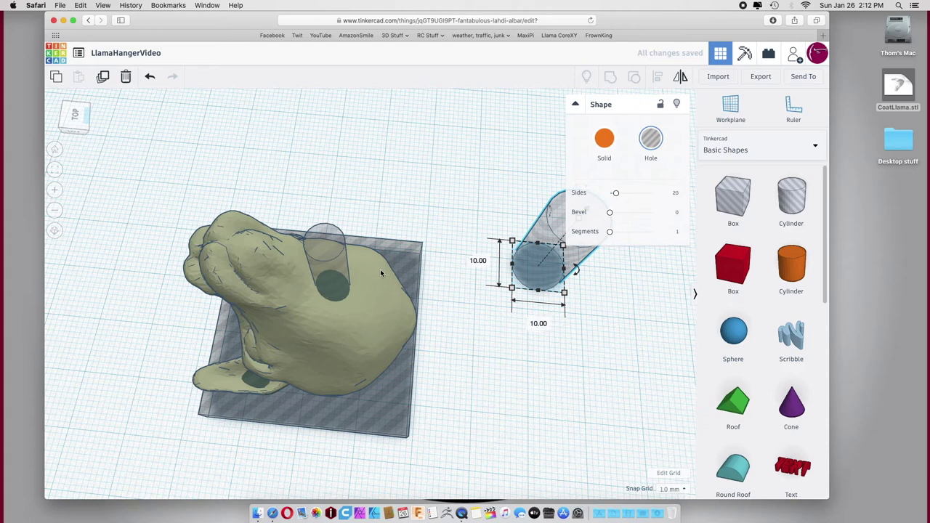
{"action": "left_click", "coordinate": [324, 242]}
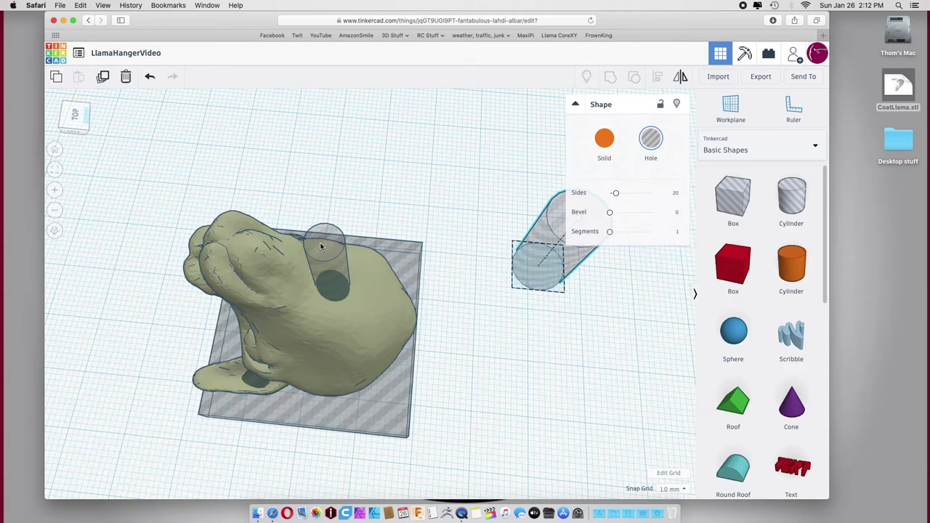
{"action": "left_click", "coordinate": [537, 247], "text": "shift"}
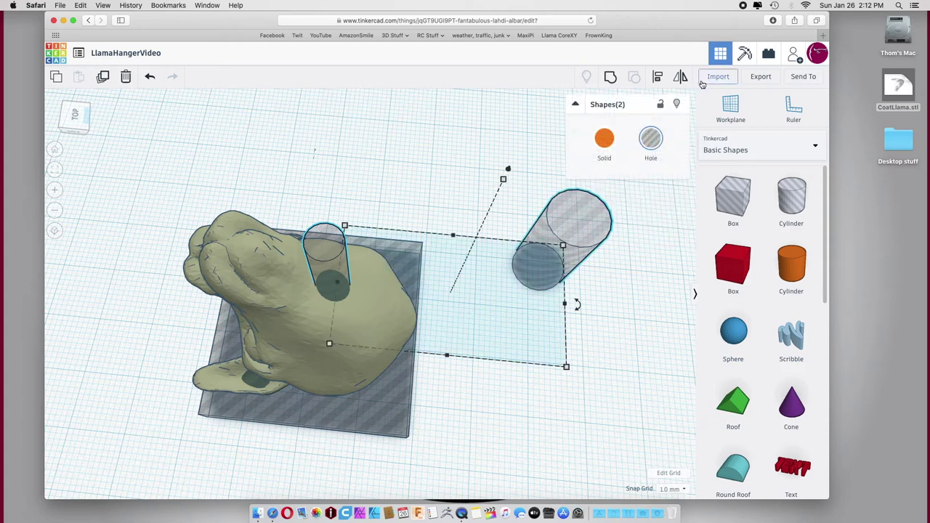
Centre the two cylinders with Align and raise the 10 mm one atop the narrow shaft
{"action": "left_click", "coordinate": [657, 78]}
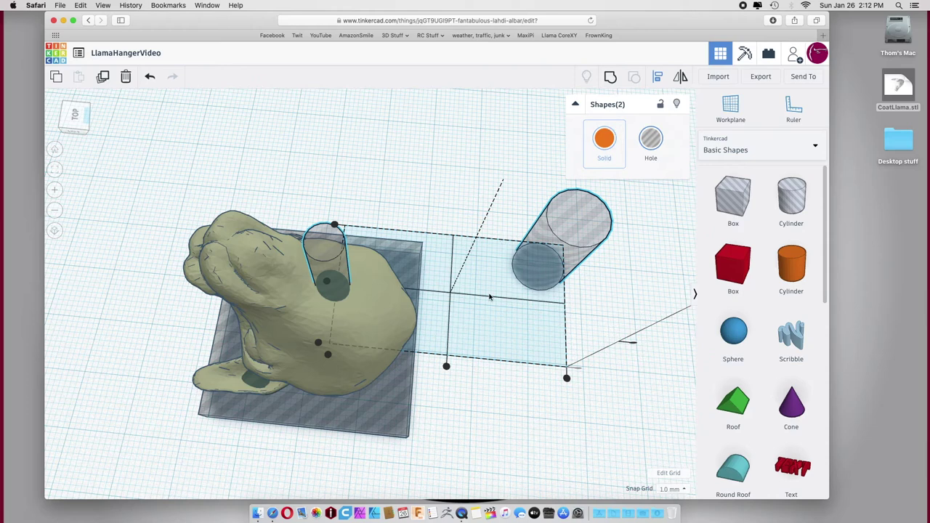
{"action": "left_click", "coordinate": [446, 367]}
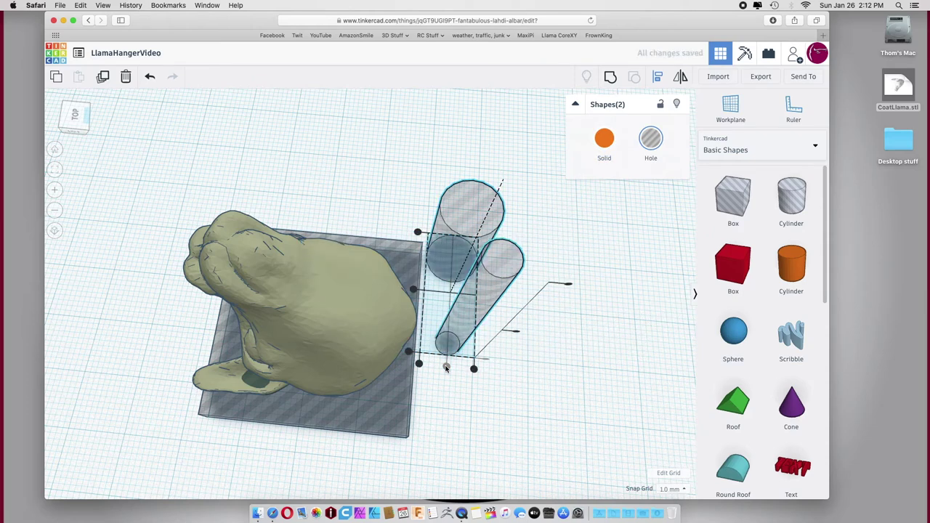
{"action": "left_click", "coordinate": [413, 290]}
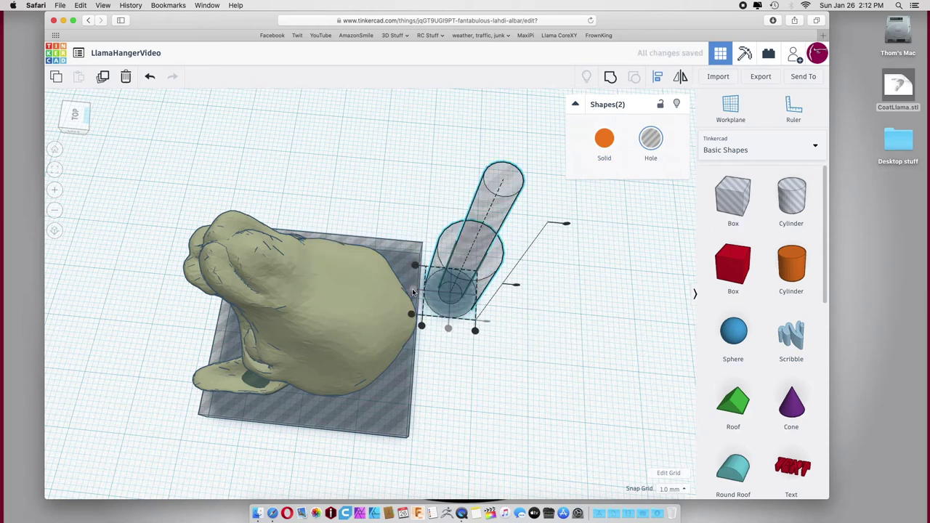
{"action": "right_click_drag", "start_coordinate": [492, 335], "coordinate": [457, 266]}
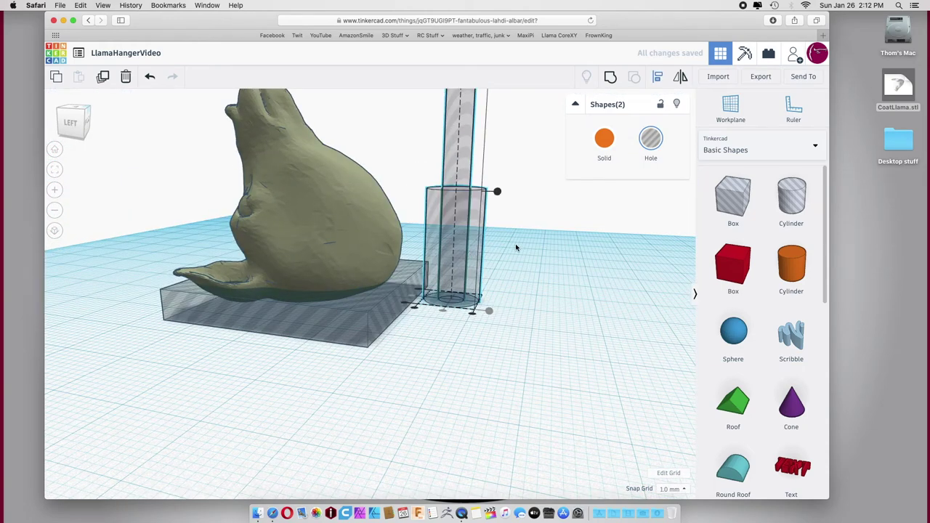
{"action": "scroll", "coordinate": [515, 247], "scroll_direction": "up", "scroll_amount": 3}
{"action": "scroll", "coordinate": [515, 247], "scroll_direction": "down", "scroll_amount": 5}
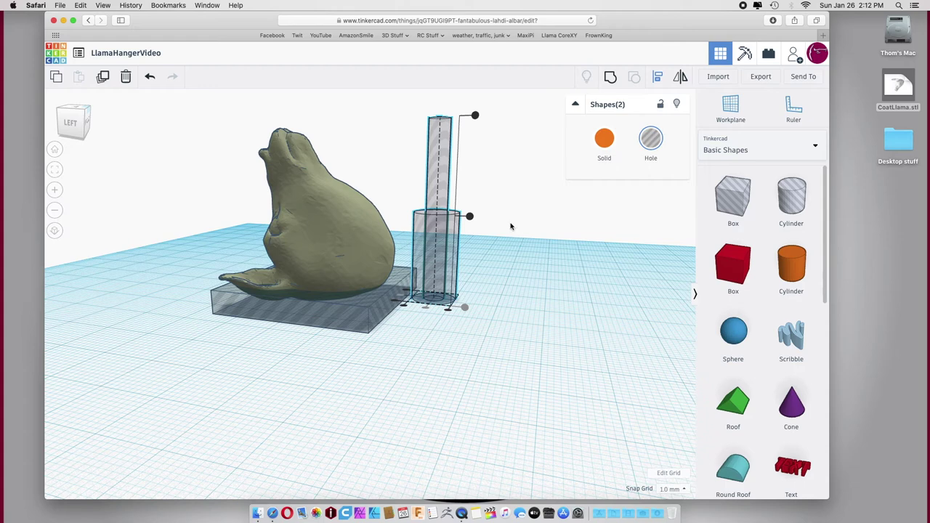
{"action": "mouse_move", "coordinate": [476, 113]}
{"action": "left_mouse_down"}
{"action": "mouse_move", "coordinate": [475, 59]}
{"action": "mouse_move", "coordinate": [476, 118]}
{"action": "left_mouse_up"}
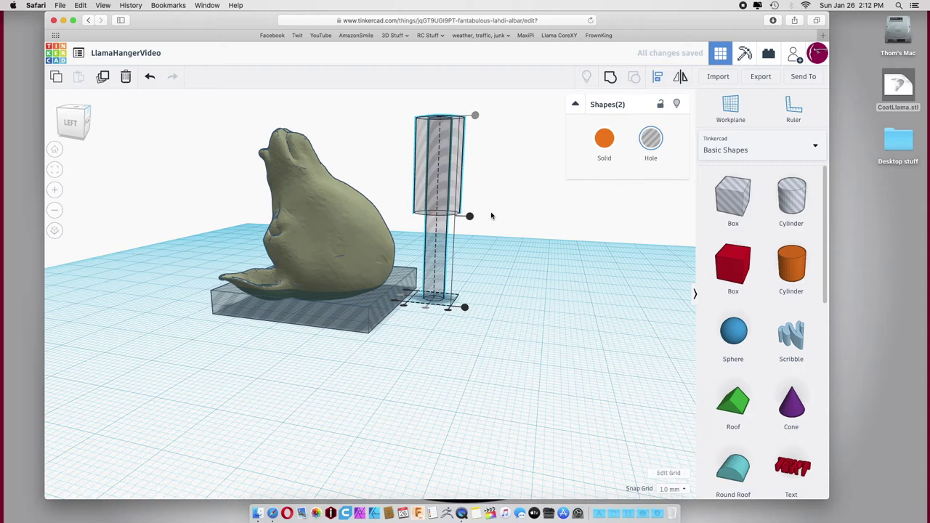
Group the wide and narrow hole cylinders into one stepped screw-head hole
{"action": "left_click", "coordinate": [534, 195]}
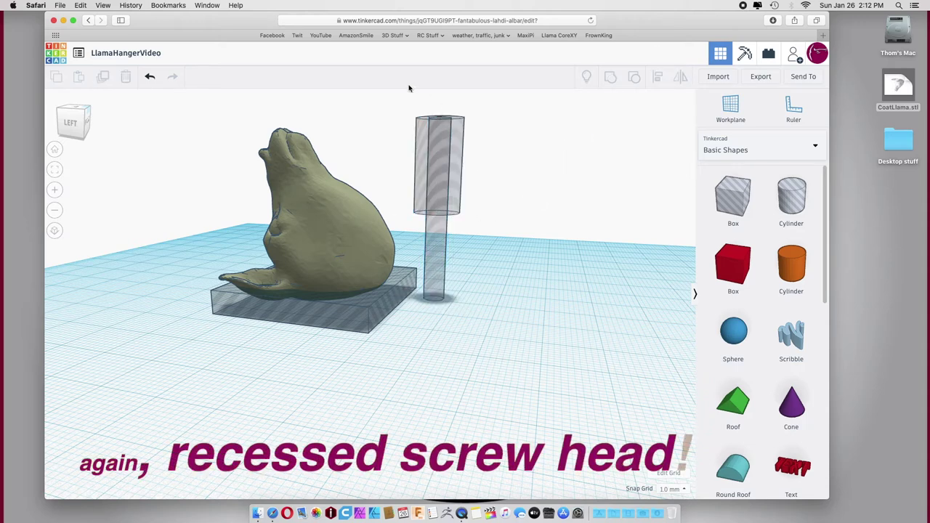
{"action": "left_click", "coordinate": [419, 153]}
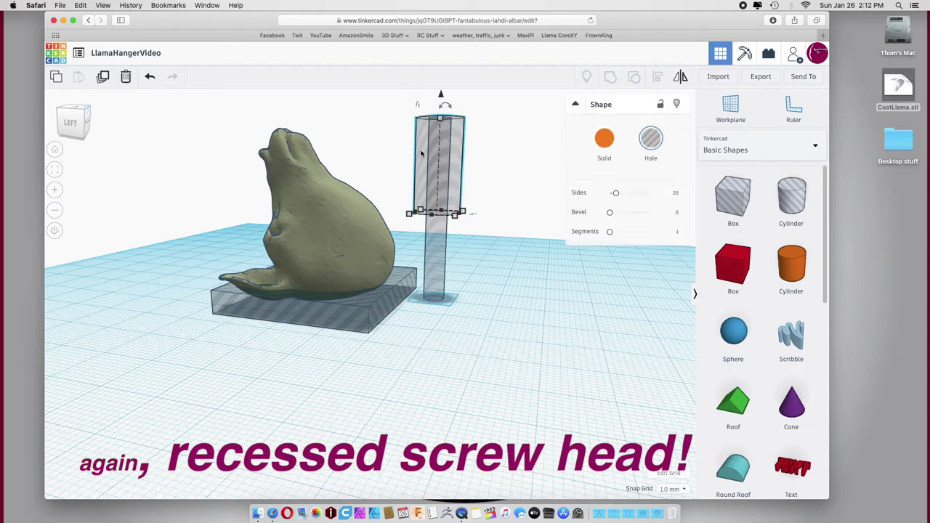
{"action": "left_click", "coordinate": [430, 227], "text": "shift"}
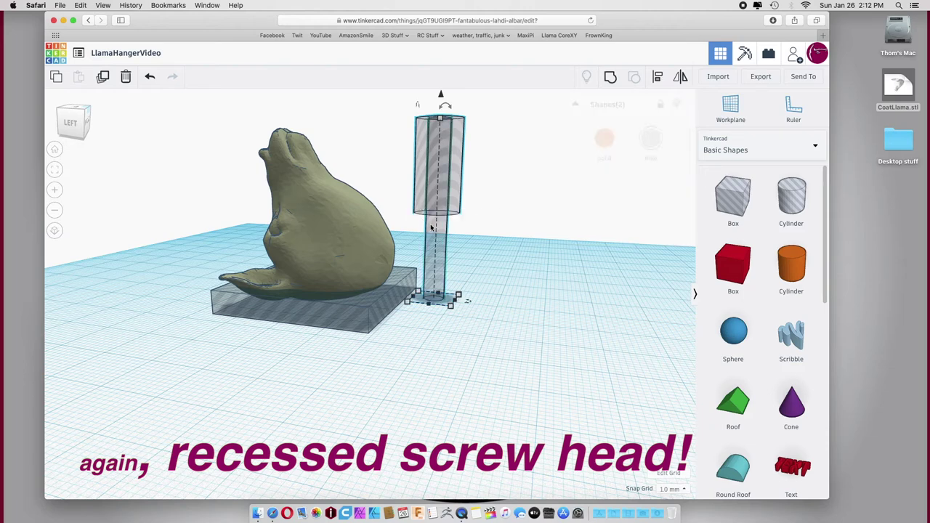
{"action": "left_click", "coordinate": [611, 77]}
{"action": "right_click", "coordinate": [566, 143]}
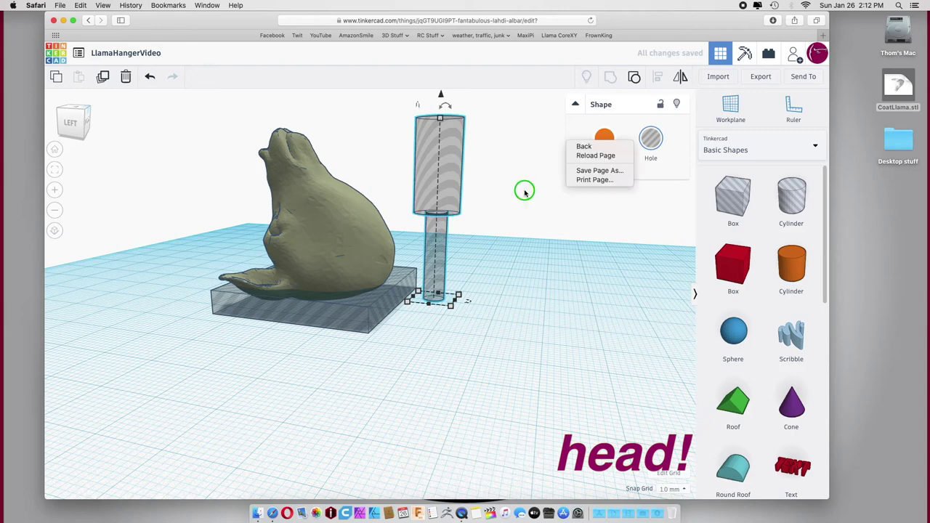
{"action": "left_click", "coordinate": [520, 199]}
{"action": "right_click_drag", "start_coordinate": [519, 200], "coordinate": [339, 233]}
{"action": "left_click", "coordinate": [300, 234]}
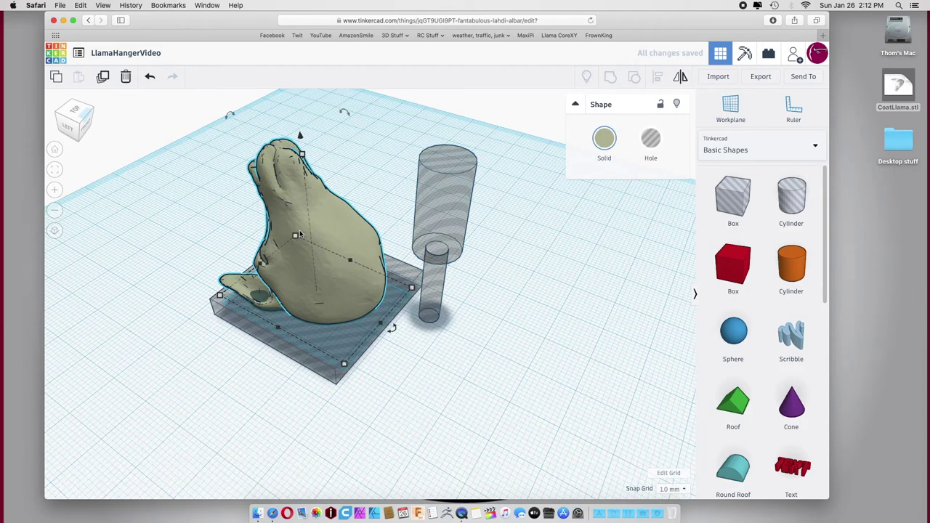
Centre-align the grouped screw hole on the llama, then reselect the hole cylinder
{"action": "left_click", "coordinate": [436, 211], "text": "shift"}
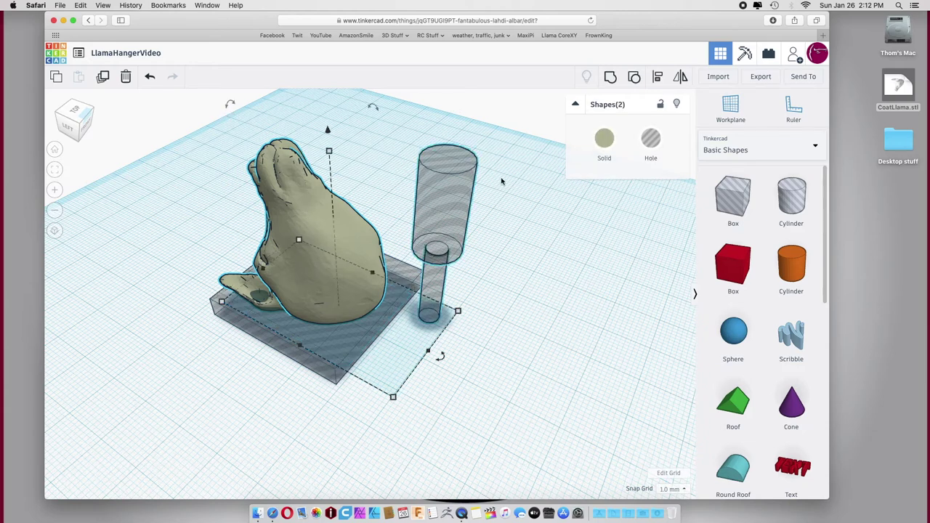
{"action": "left_click", "coordinate": [658, 76]}
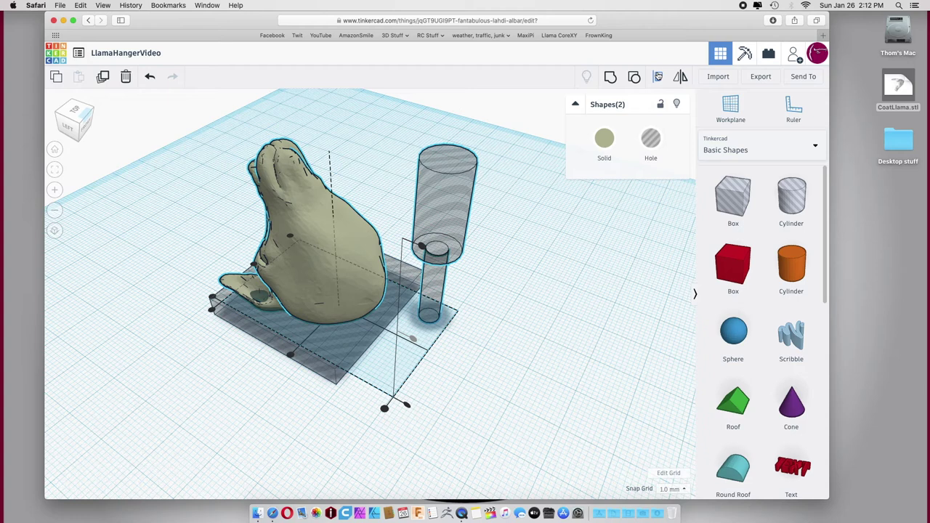
{"action": "left_click", "coordinate": [290, 356]}
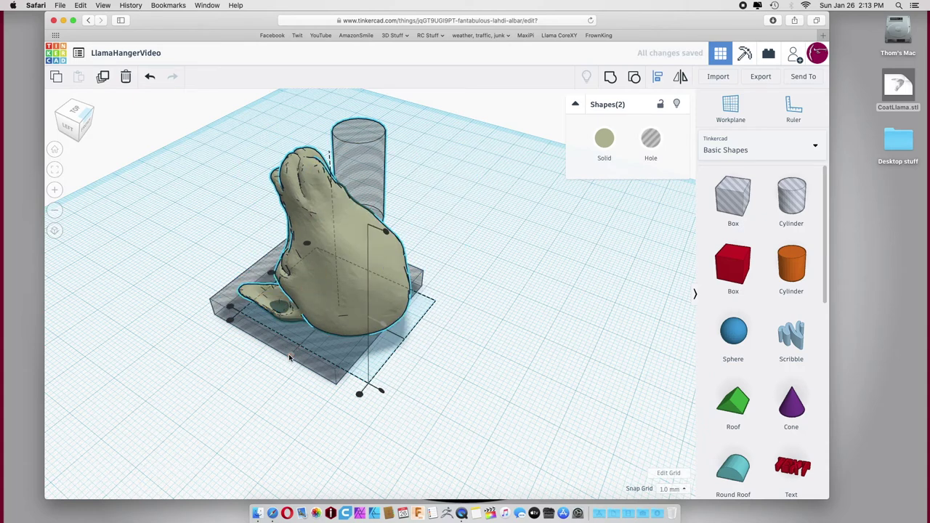
{"action": "left_click", "coordinate": [267, 278]}
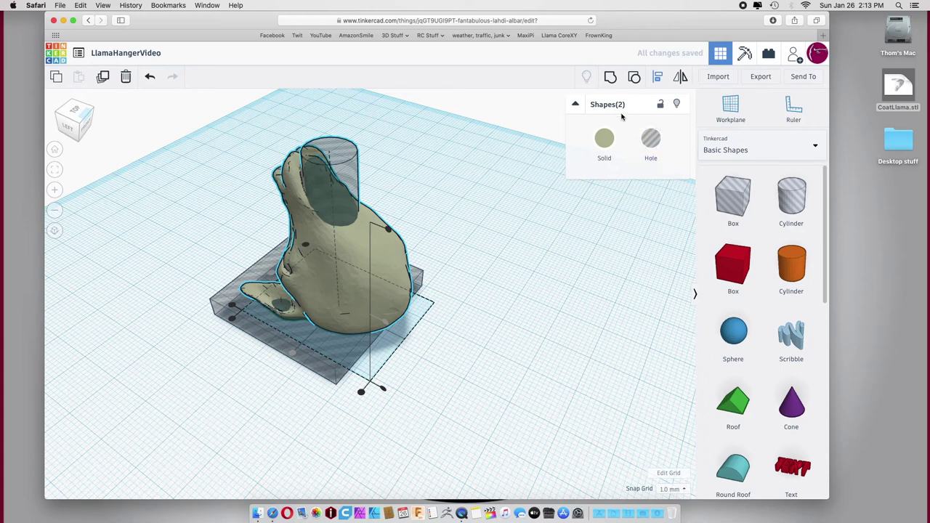
{"action": "left_click", "coordinate": [530, 210]}
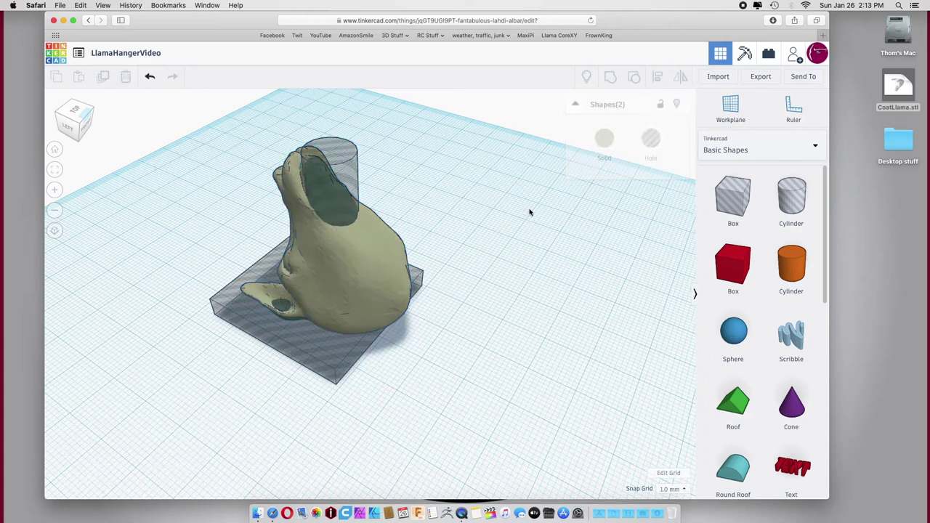
{"action": "left_click", "coordinate": [341, 180]}
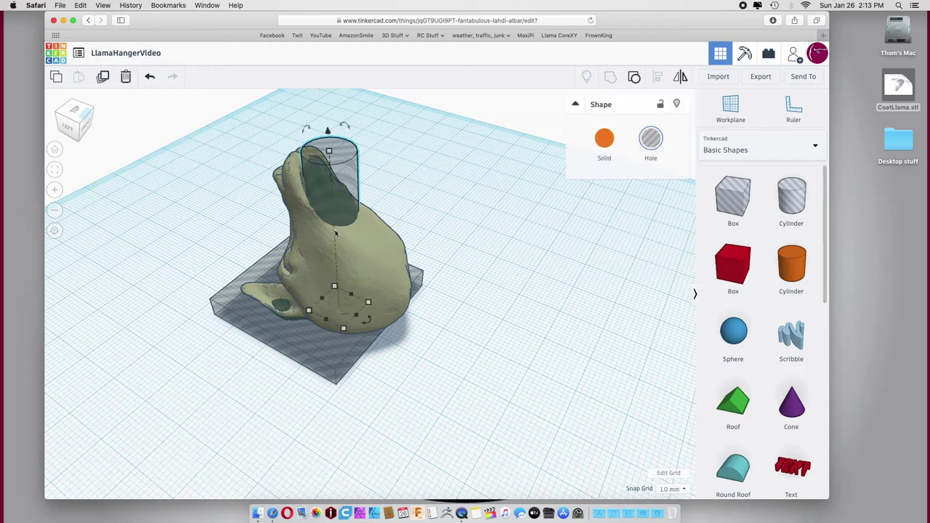
Shift the hole cylinder sideways inside the llama from Top view, undoing one misplaced move
{"action": "left_click", "coordinate": [93, 122]}
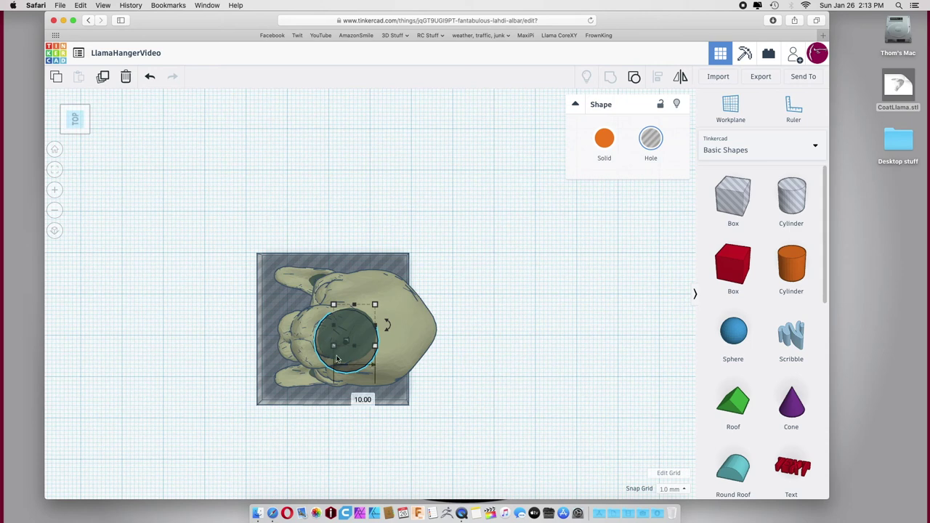
{"action": "left_click_drag", "start_coordinate": [345, 347], "coordinate": [389, 354]}
{"action": "right_click_drag", "start_coordinate": [389, 354], "coordinate": [386, 305]}
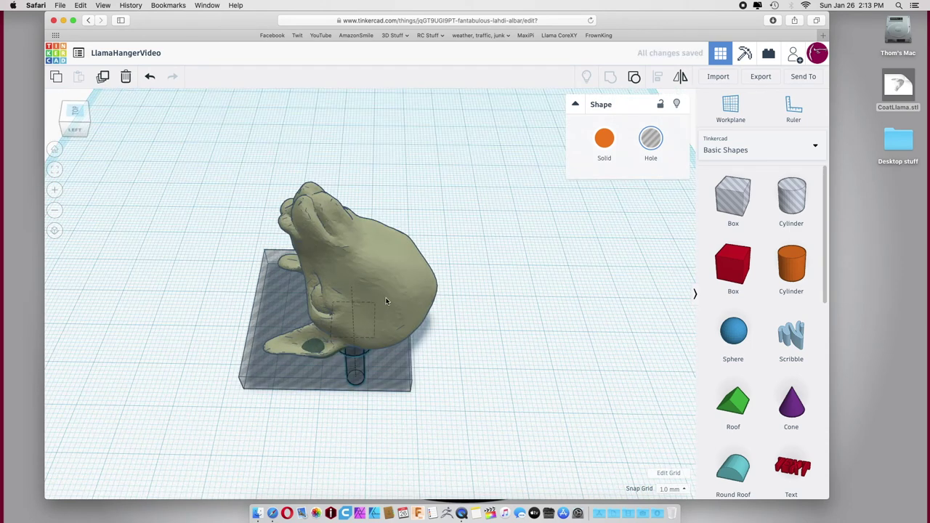
{"action": "key", "text": "ctrl+z"}
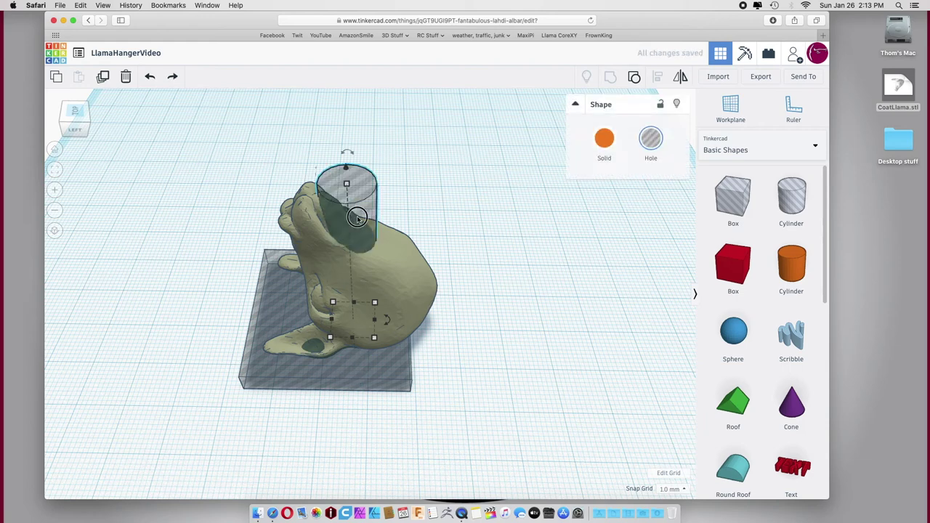
{"action": "left_click_drag", "start_coordinate": [358, 217], "coordinate": [382, 222]}
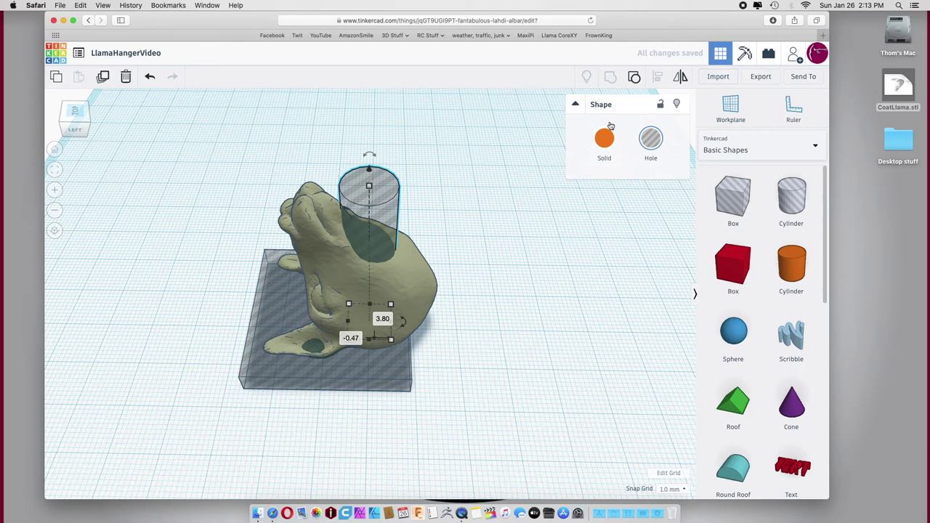
Nudge the hole cylinder about 2 mm further sideways into its final spot
{"action": "left_click_drag", "start_coordinate": [72, 120], "coordinate": [80, 121]}
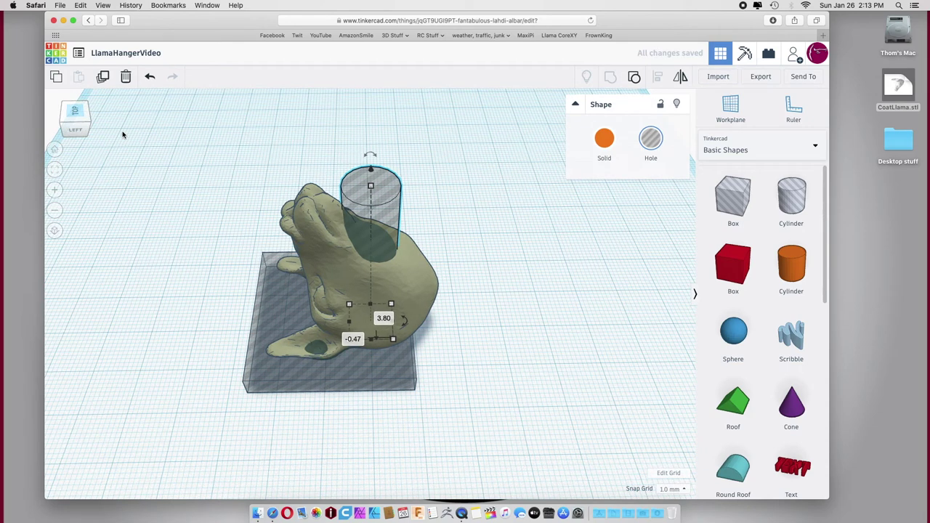
{"action": "left_click", "coordinate": [70, 109]}
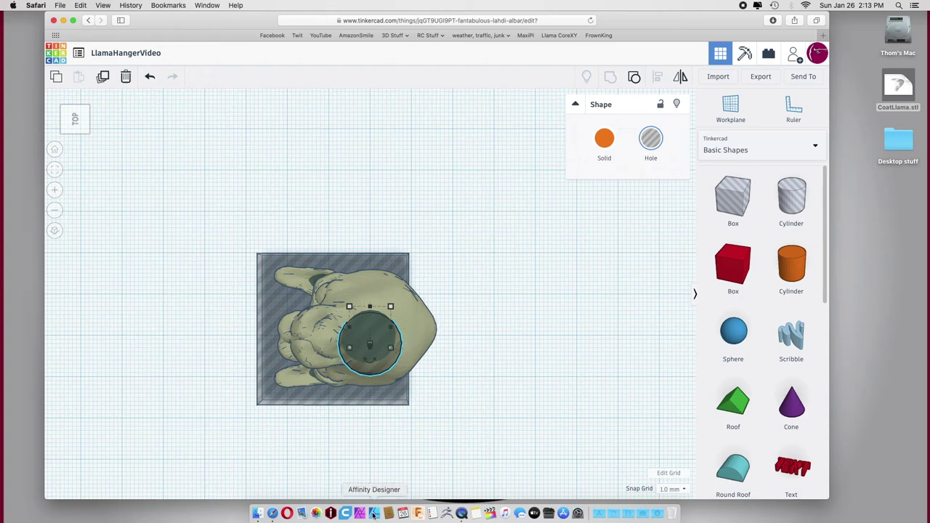
{"action": "scroll", "coordinate": [363, 447], "scroll_direction": "down", "scroll_amount": 5}
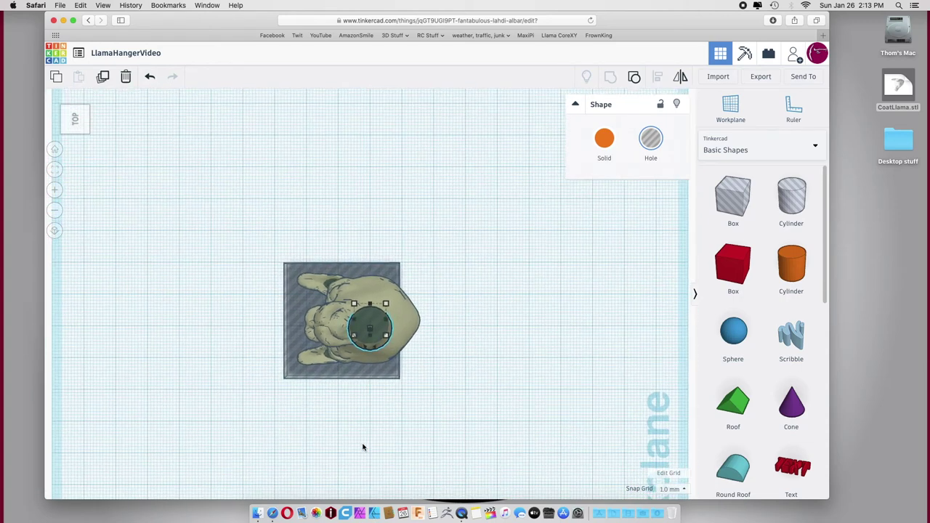
{"action": "scroll", "coordinate": [364, 447], "scroll_direction": "up", "scroll_amount": 3}
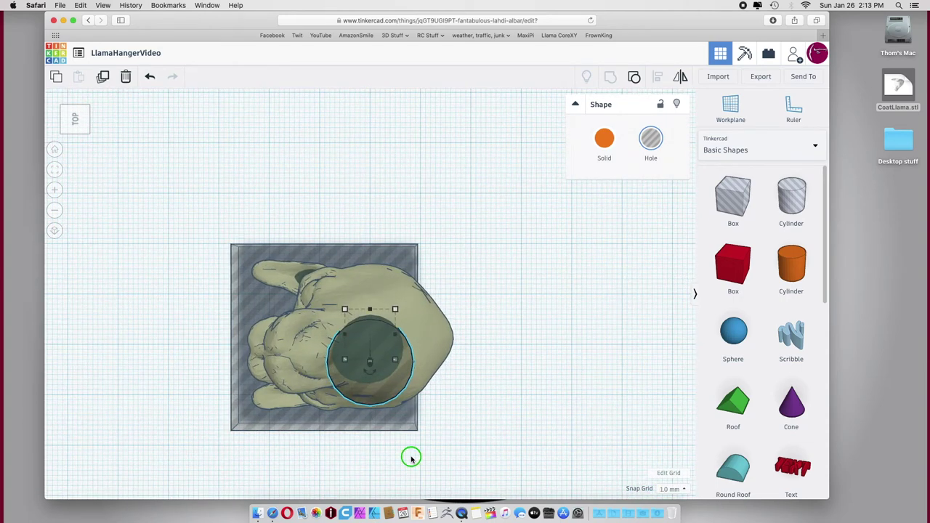
{"action": "right_click_drag", "start_coordinate": [411, 455], "coordinate": [418, 371]}
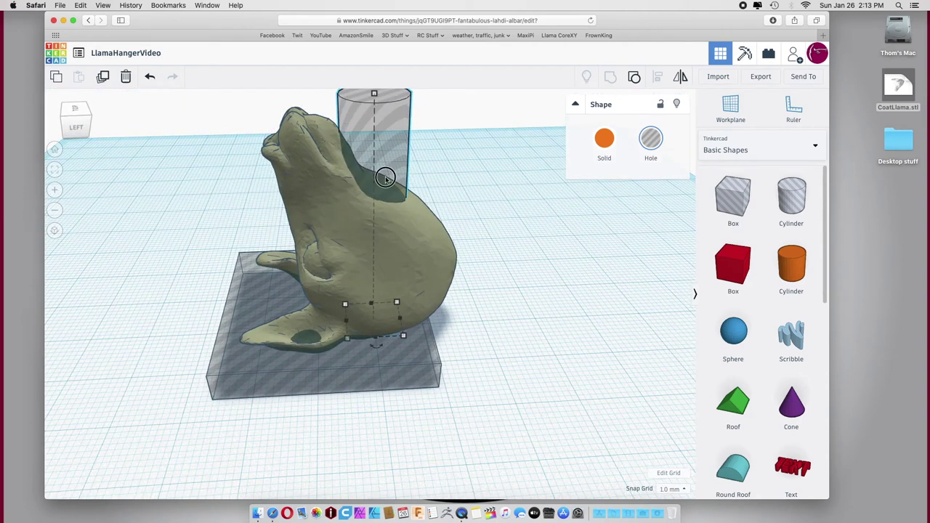
{"action": "left_click_drag", "start_coordinate": [383, 176], "coordinate": [401, 178]}
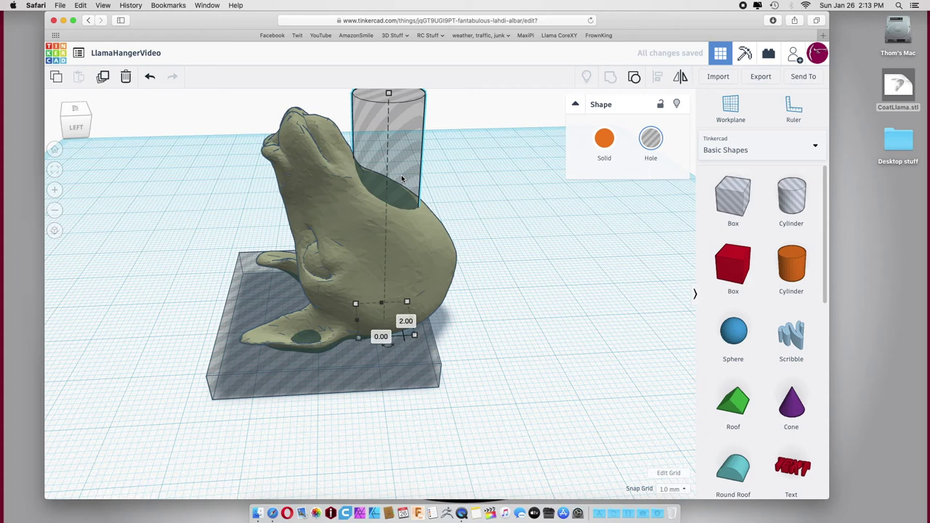
Lower the base hole box under the llama to -1.00 mm so it cuts the base flat
{"action": "left_click", "coordinate": [282, 360]}
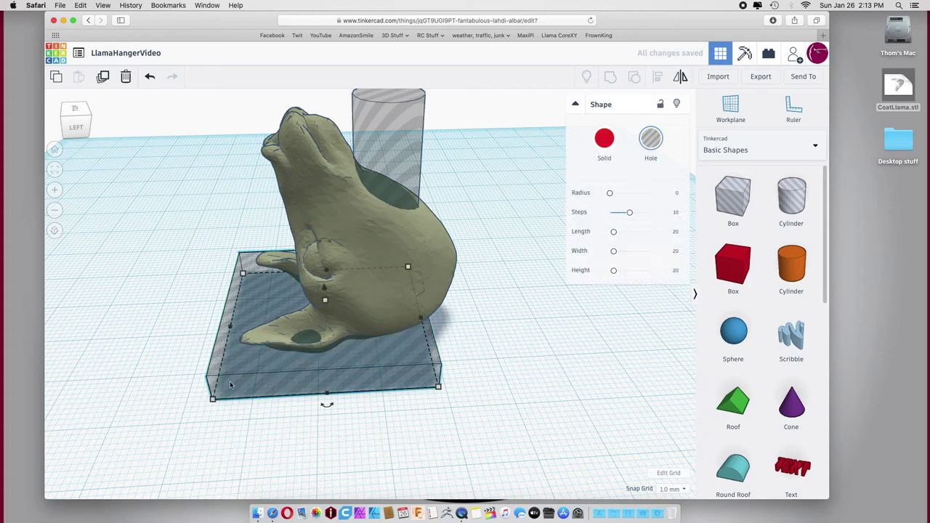
{"action": "right_click_drag", "start_coordinate": [154, 402], "coordinate": [233, 330]}
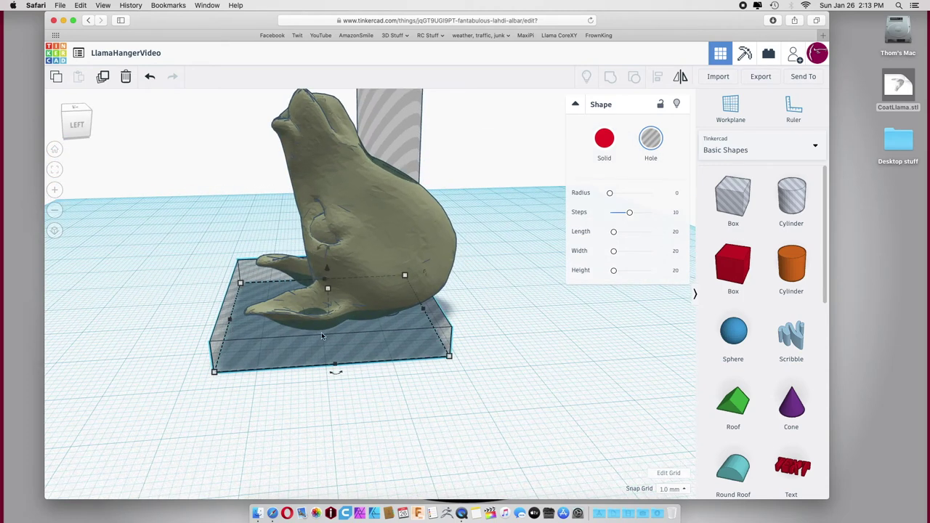
{"action": "left_click_drag", "start_coordinate": [327, 271], "coordinate": [327, 270]}
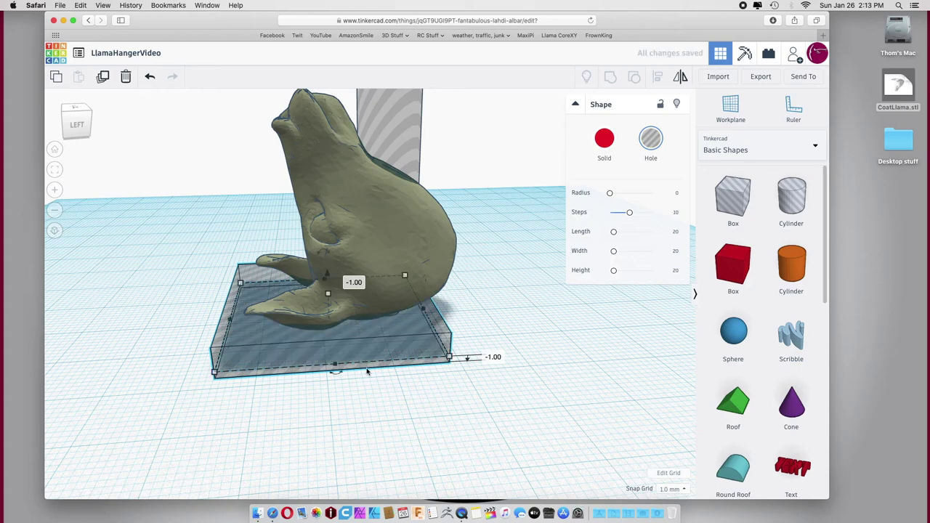
{"action": "right_click_drag", "start_coordinate": [327, 270], "coordinate": [567, 287]}
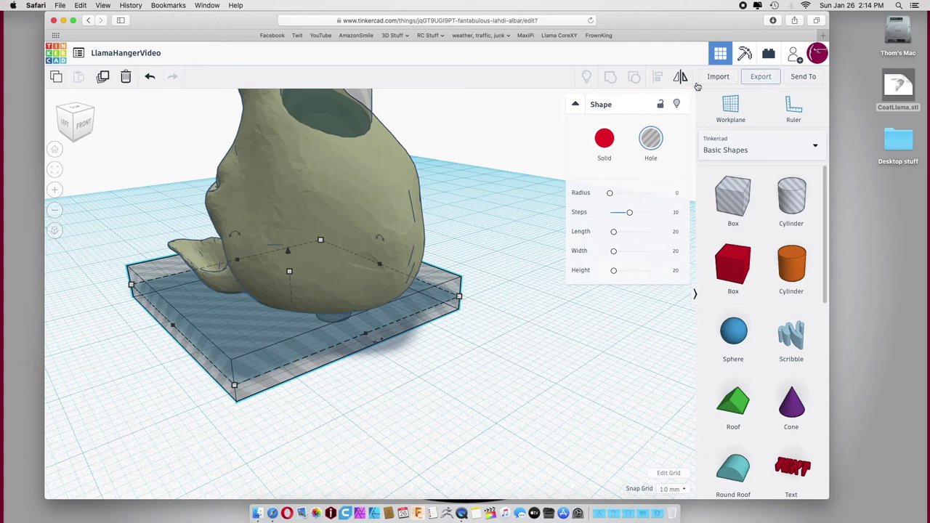
Select the llama, hole cylinder and base hole box and group them into one solid
{"action": "key", "text": "super+a"}
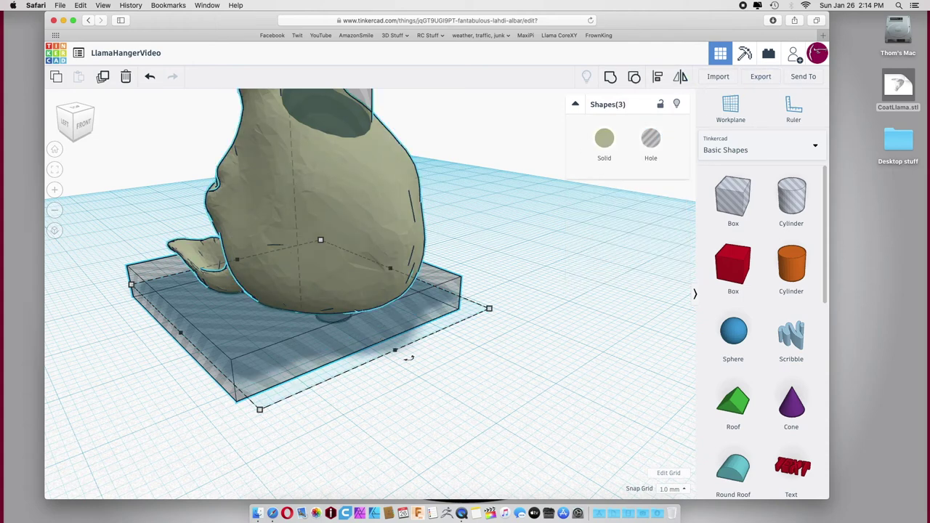
{"action": "left_click", "coordinate": [610, 77]}
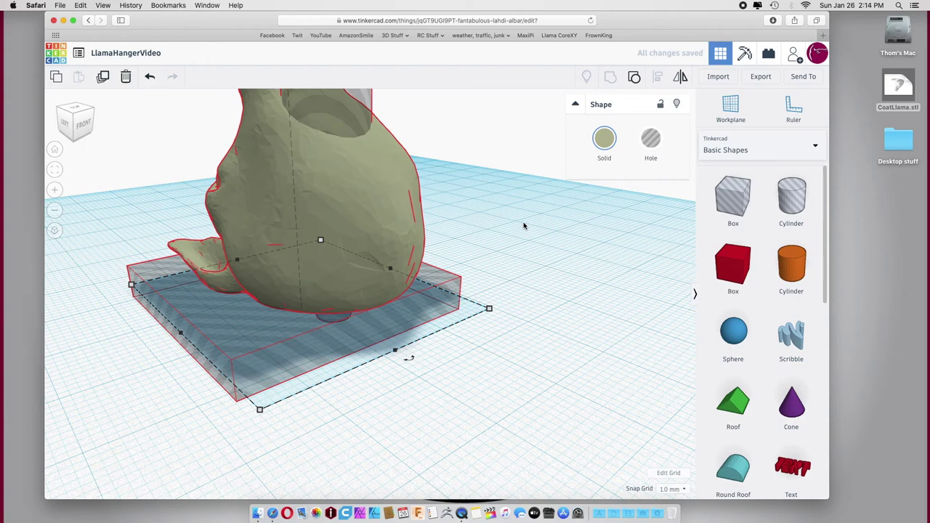
{"action": "right_click_drag", "start_coordinate": [518, 232], "coordinate": [235, 233]}
Export the grouped llama as an .STL file for 3D printing and allow the browser download
{"action": "left_click", "coordinate": [759, 77]}
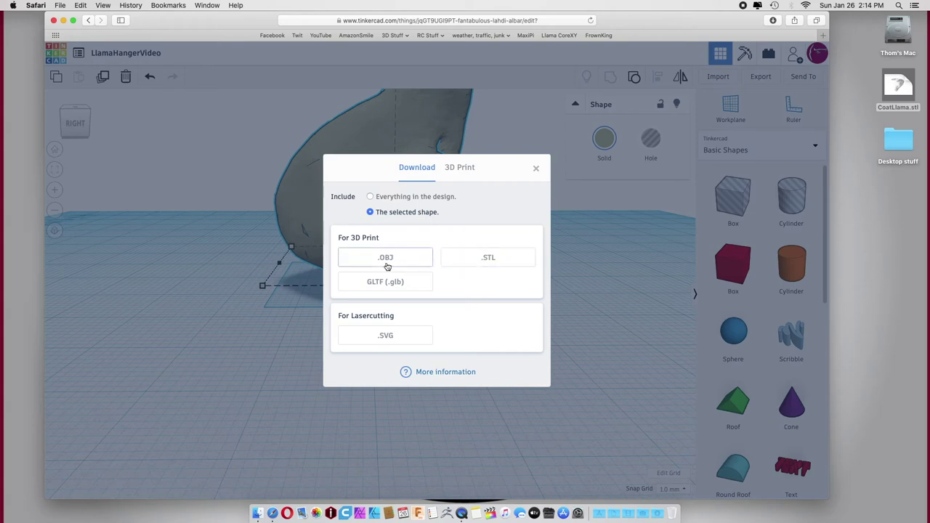
{"action": "left_click", "coordinate": [479, 257]}
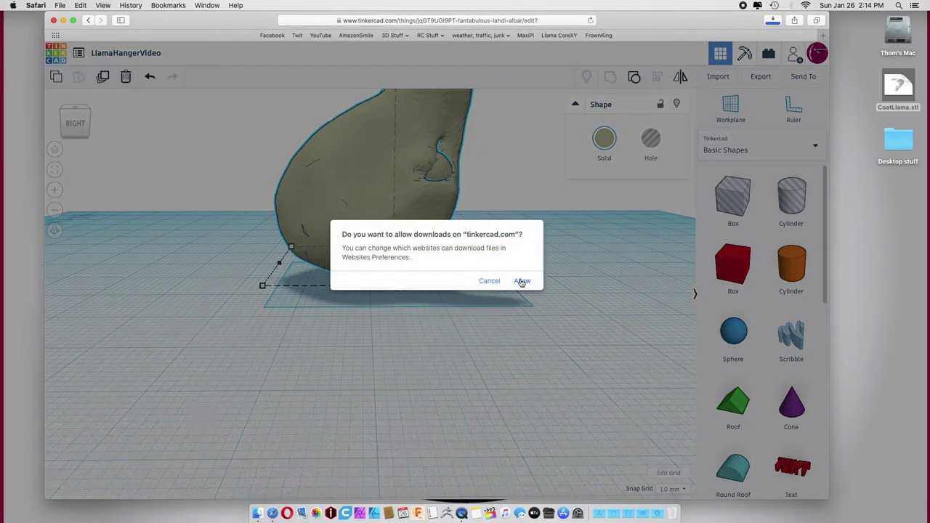
{"action": "left_click", "coordinate": [522, 280]}
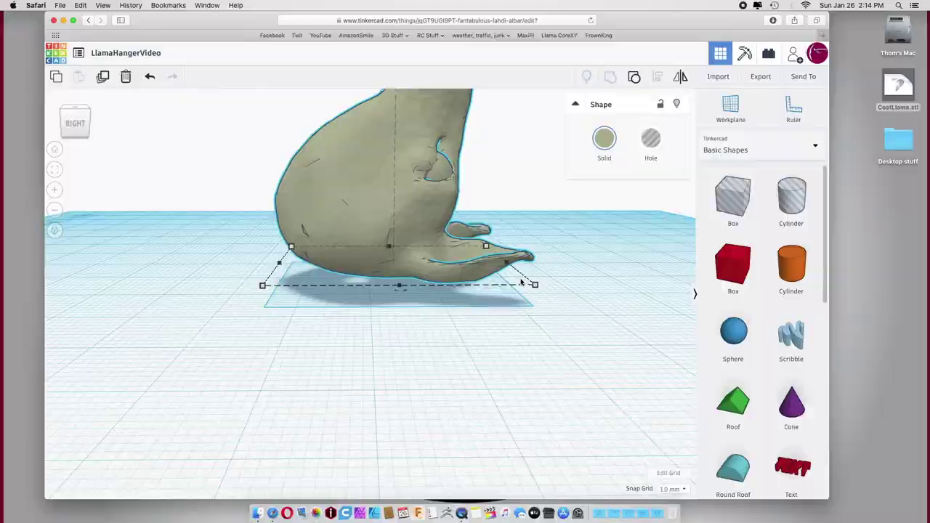